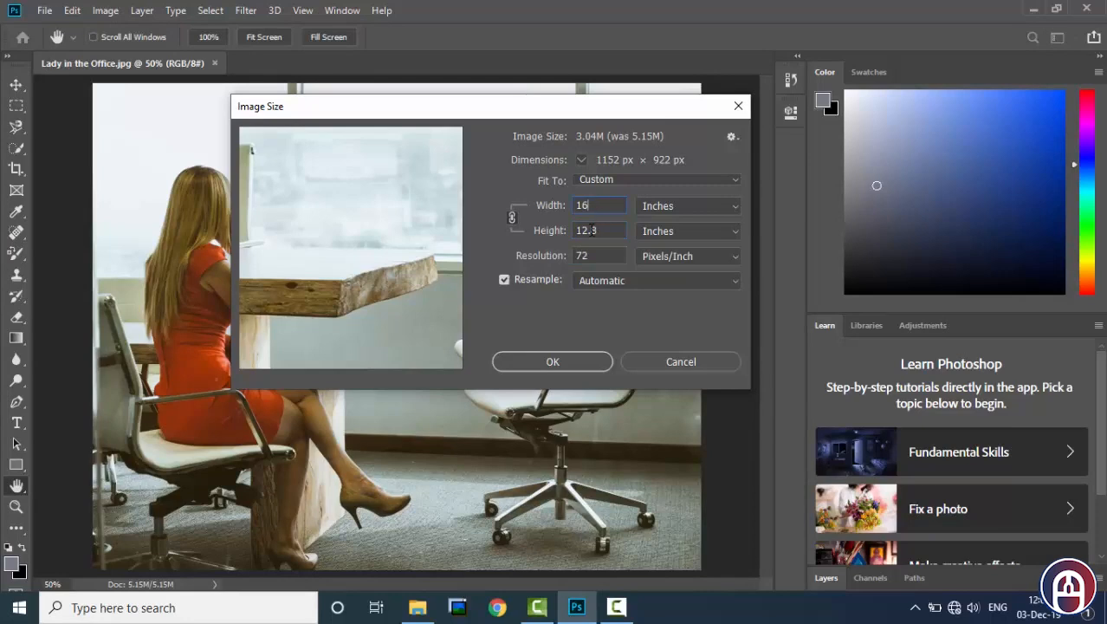
Step: Unlink the image's width and height proportions and set the height to 12 inches
{"action": "left_click", "coordinate": [589, 231]}
{"action": "left_click", "coordinate": [605, 231]}
{"action": "left_click", "coordinate": [510, 218]}
{"action": "left_click", "coordinate": [610, 231]}
{"action": "double_click", "coordinate": [596, 230]}
{"action": "type", "text": "12"}
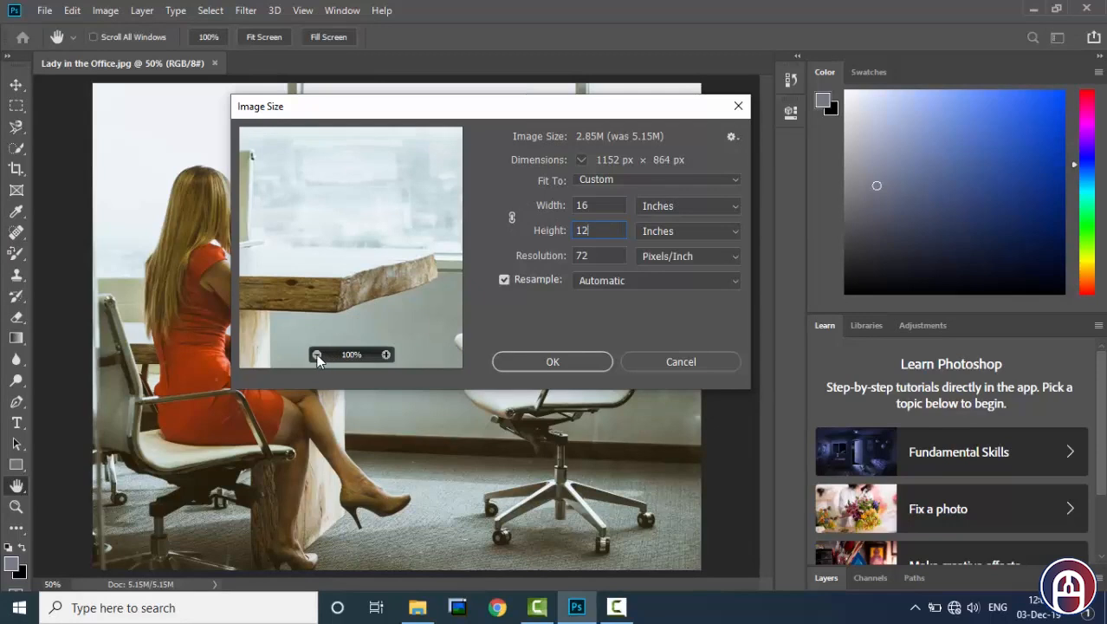
Step: Try an unconstrained image height of 30 inches, check the distortion in the preview, and cancel the resize
{"action": "left_click", "coordinate": [317, 355]}
{"action": "left_click", "coordinate": [317, 355]}
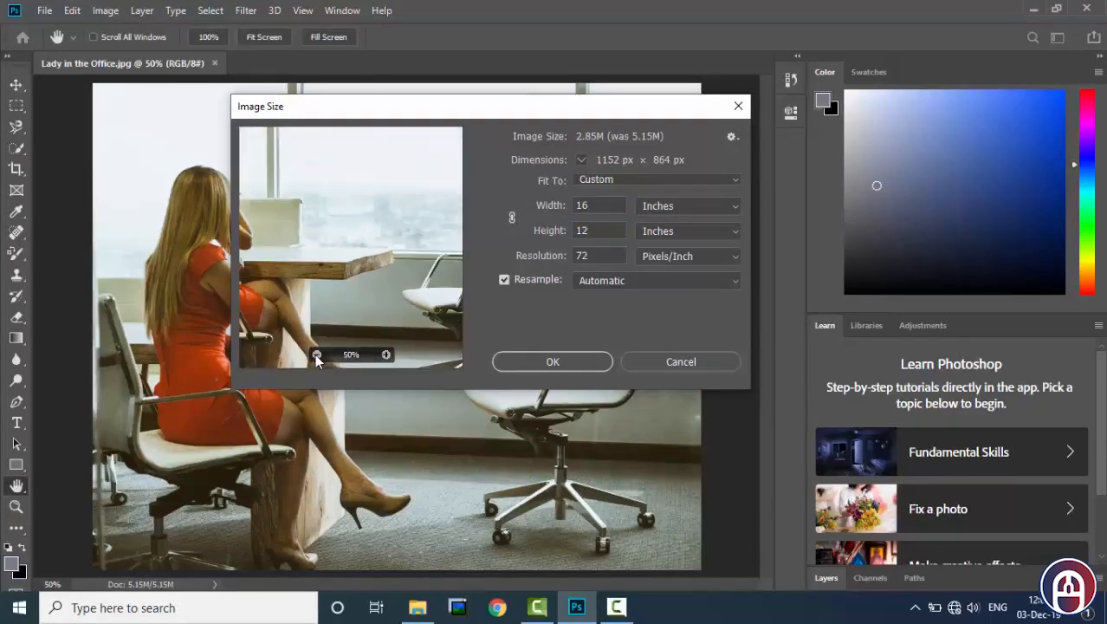
{"action": "left_click", "coordinate": [317, 354]}
{"action": "left_click", "coordinate": [317, 355]}
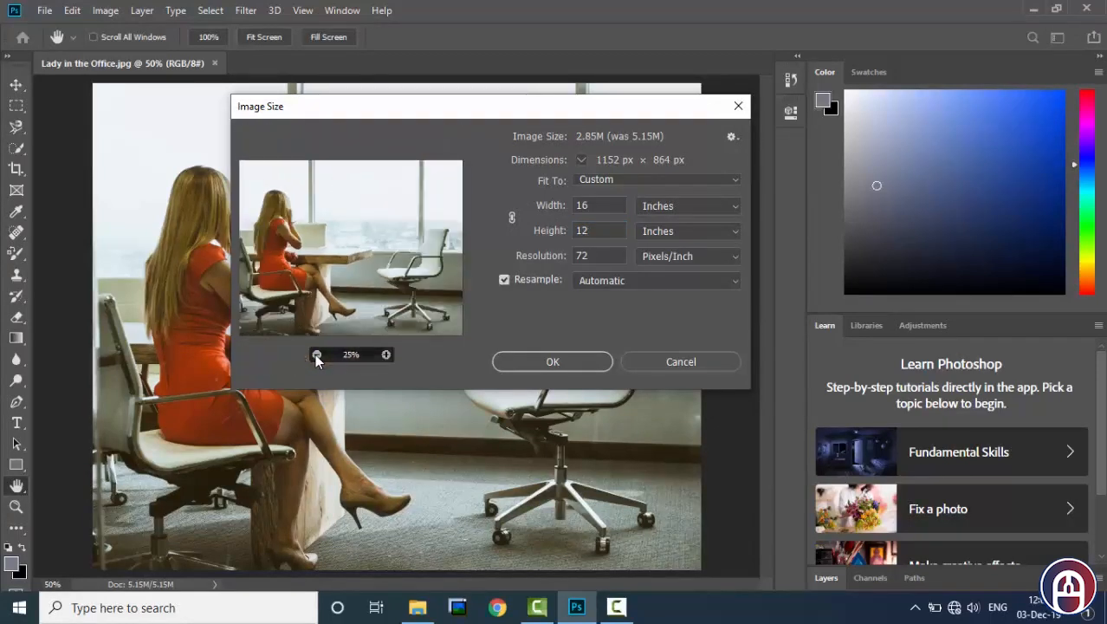
{"action": "double_click", "coordinate": [608, 232]}
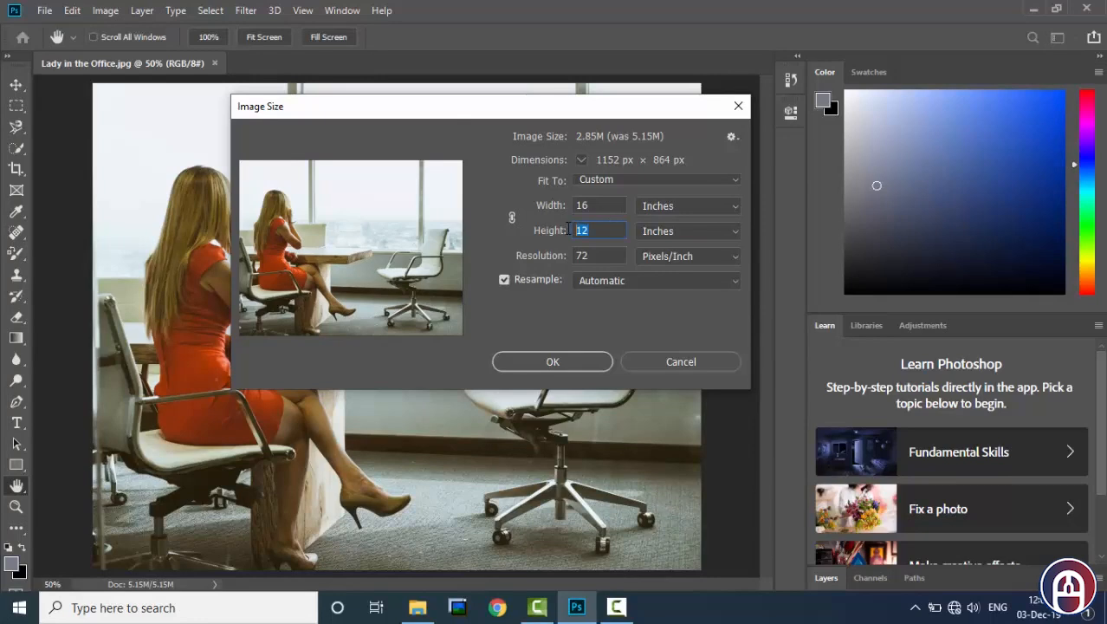
{"action": "type", "text": "3"}
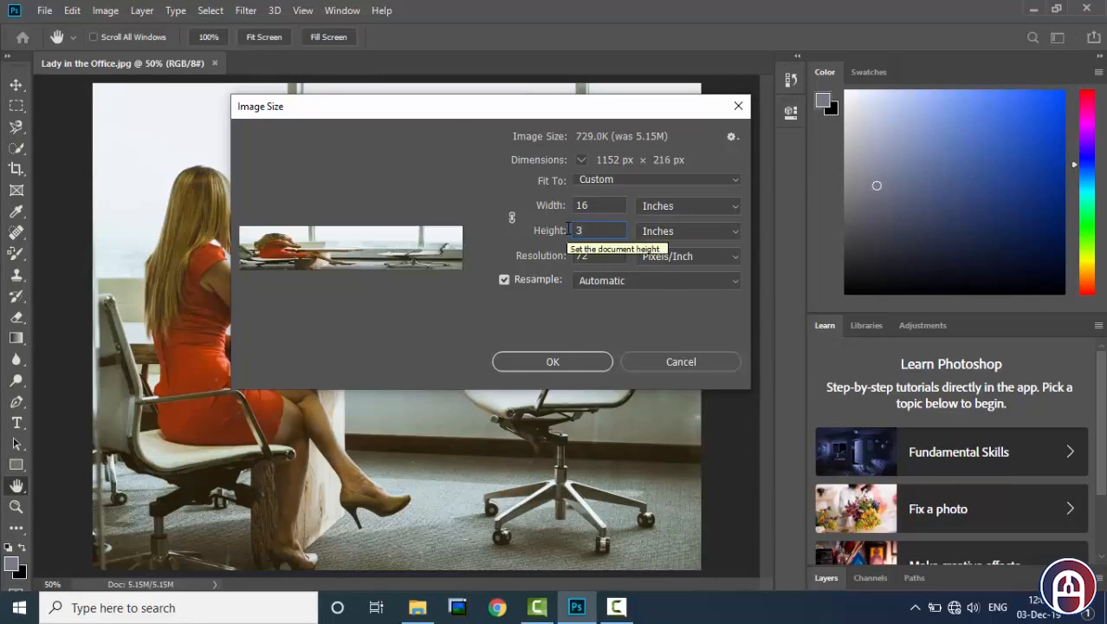
{"action": "type", "text": "0"}
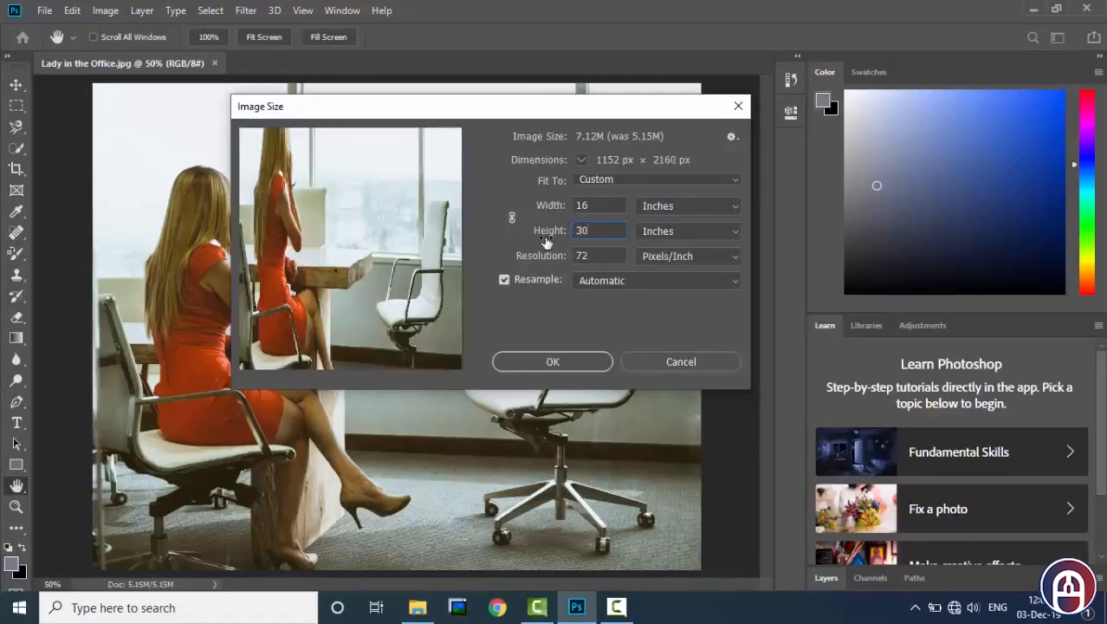
{"action": "mouse_move", "coordinate": [339, 317]}
{"action": "left_click", "coordinate": [317, 356]}
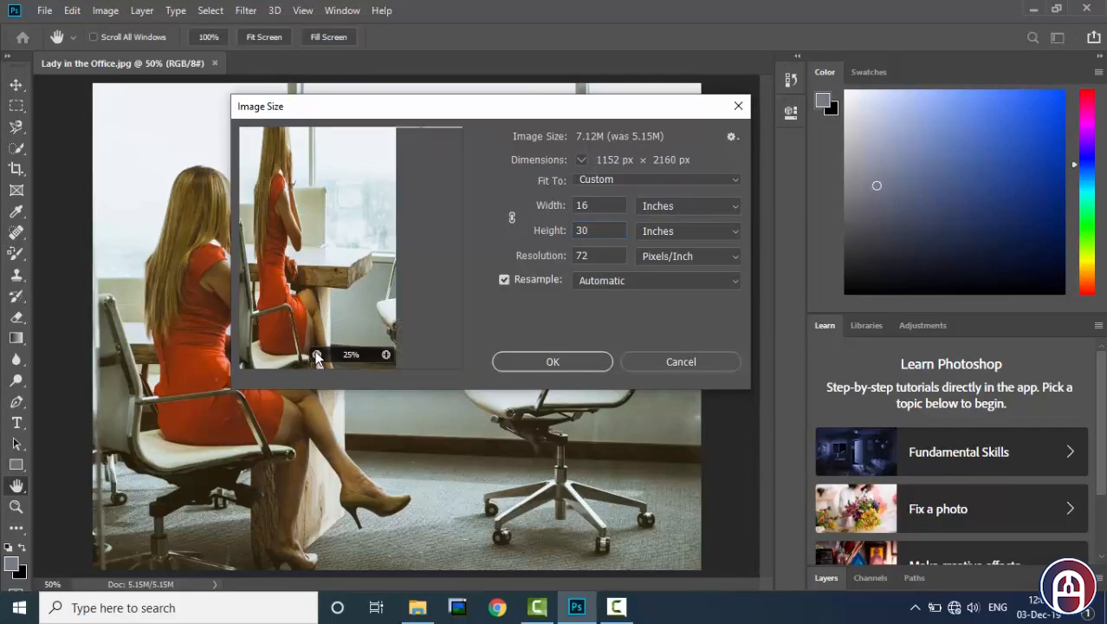
{"action": "left_click", "coordinate": [316, 355]}
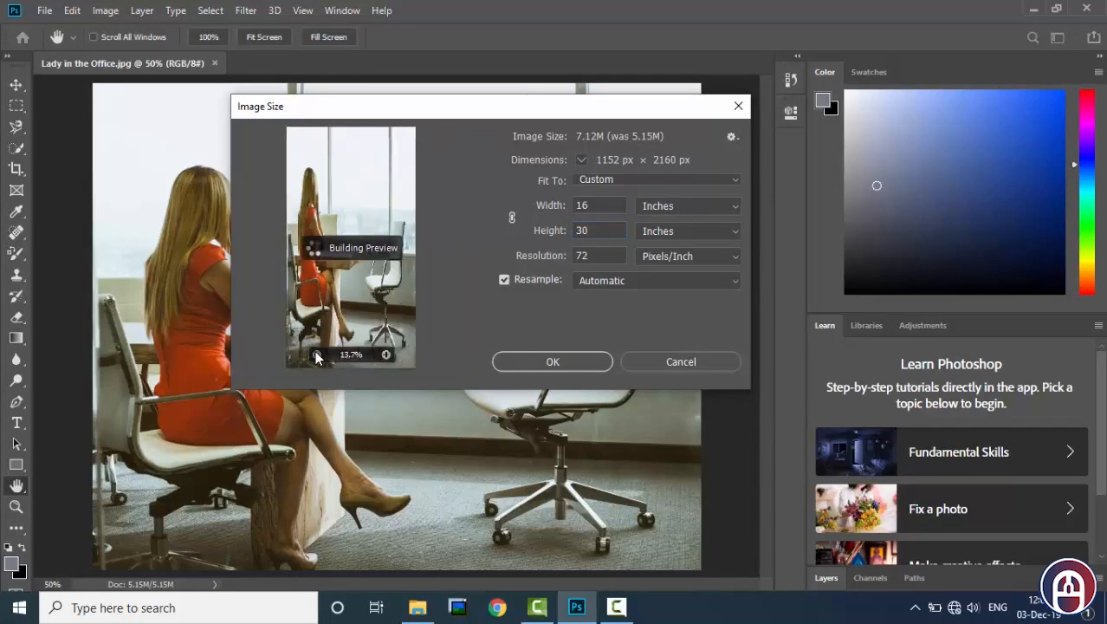
{"action": "left_click_drag", "start_coordinate": [608, 230], "coordinate": [561, 239]}
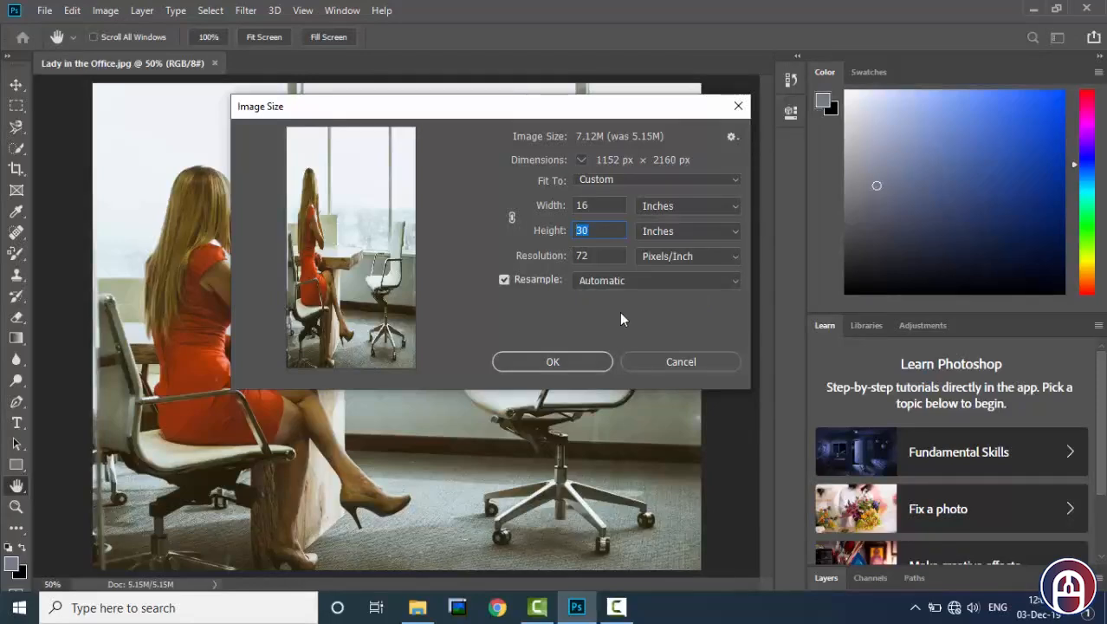
{"action": "left_click", "coordinate": [667, 362]}
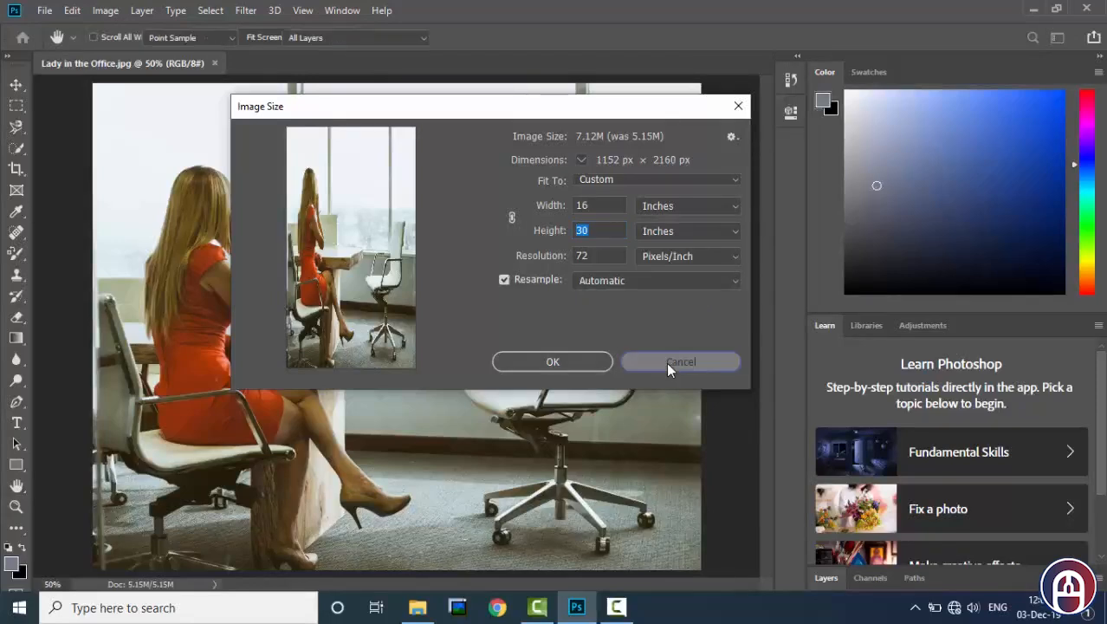
Step: Reset the Crop tool to its defaults and crop the photo to the 1 : 1 (Square) ratio
{"action": "left_click", "coordinate": [14, 170]}
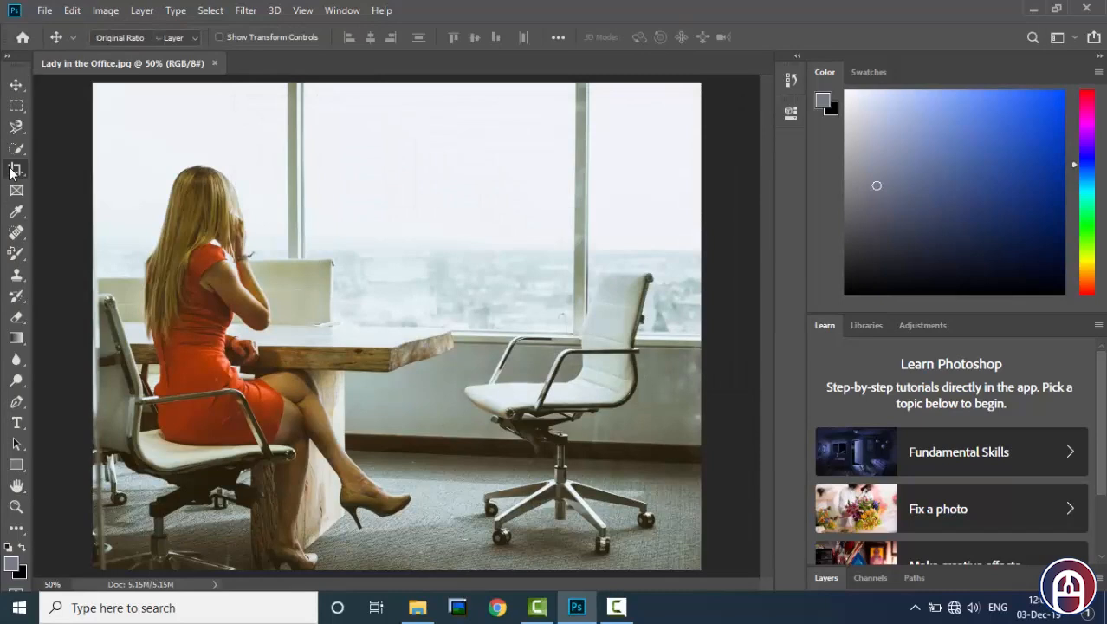
{"action": "right_click", "coordinate": [57, 36]}
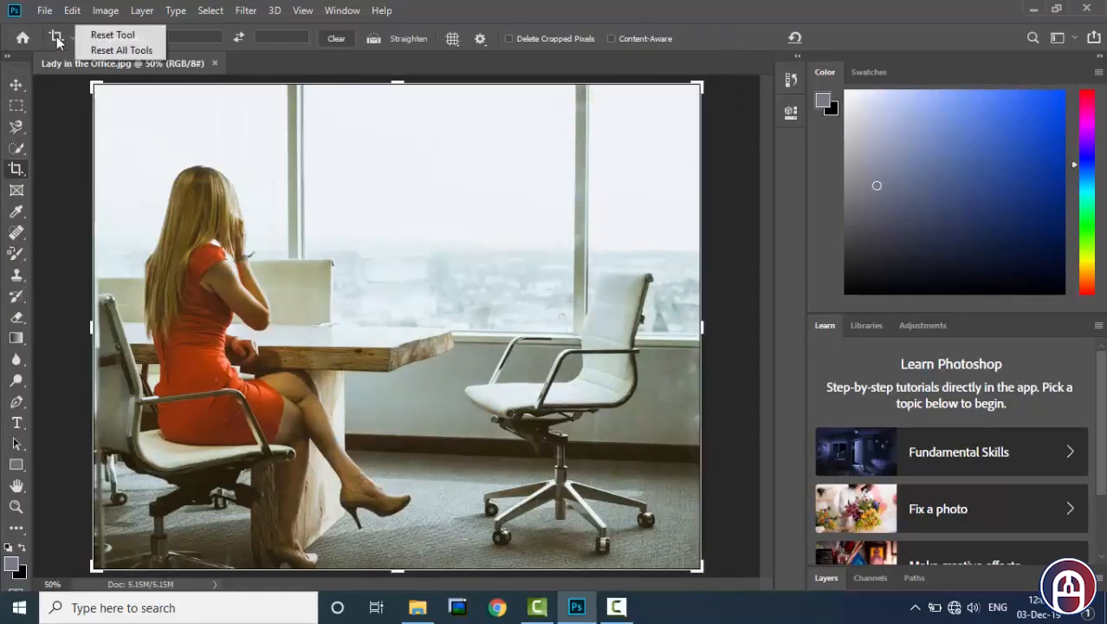
{"action": "left_click", "coordinate": [95, 35]}
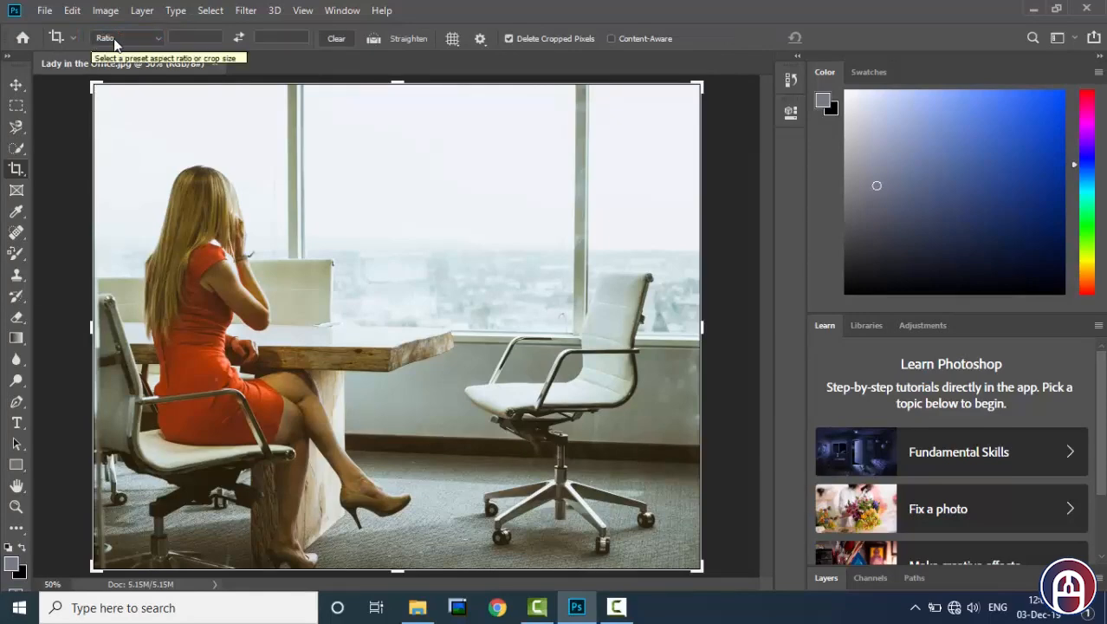
{"action": "left_click", "coordinate": [117, 41]}
{"action": "left_click", "coordinate": [120, 101]}
{"action": "left_click", "coordinate": [16, 88]}
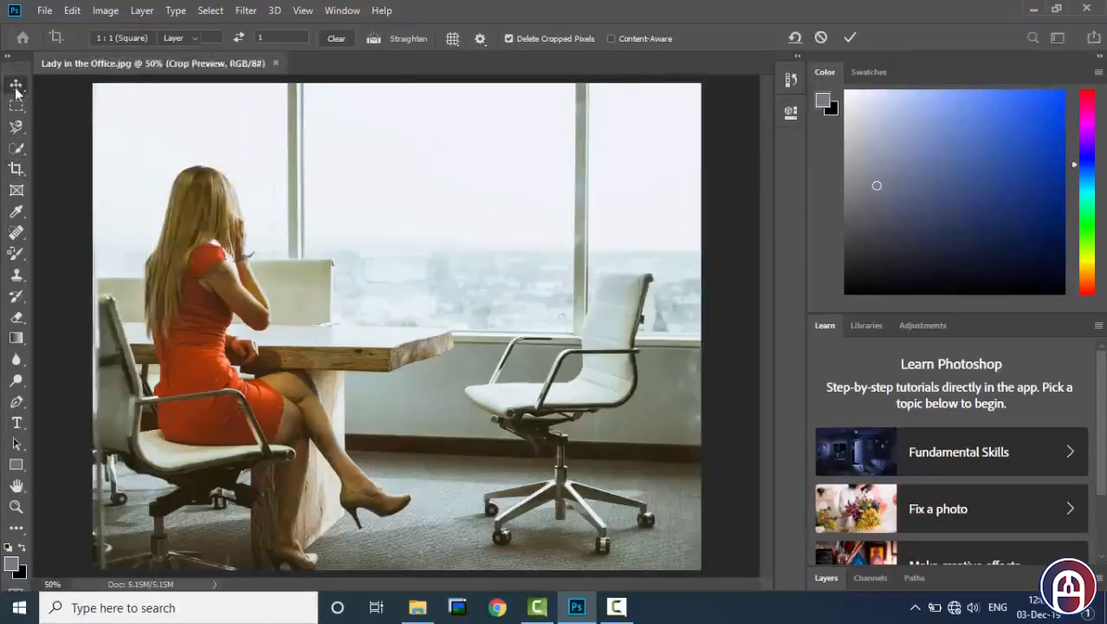
Step: Reset the Crop tool and restore the photo to its original opened state, undoing the square crop
{"action": "left_click", "coordinate": [15, 169]}
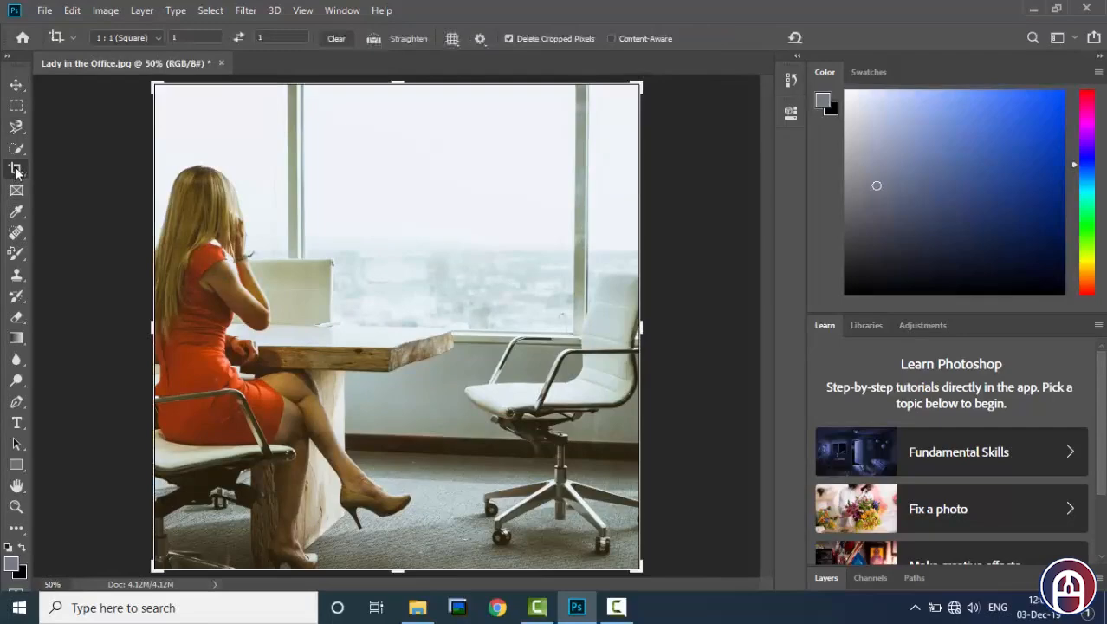
{"action": "right_click", "coordinate": [65, 42]}
{"action": "left_click", "coordinate": [104, 34]}
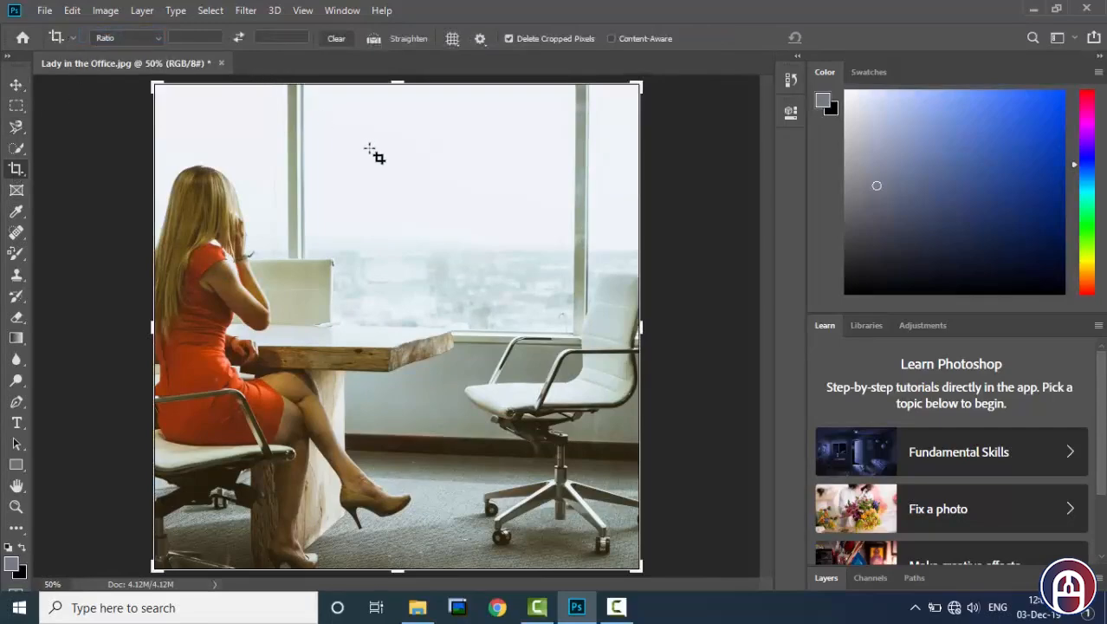
{"action": "left_click", "coordinate": [790, 80]}
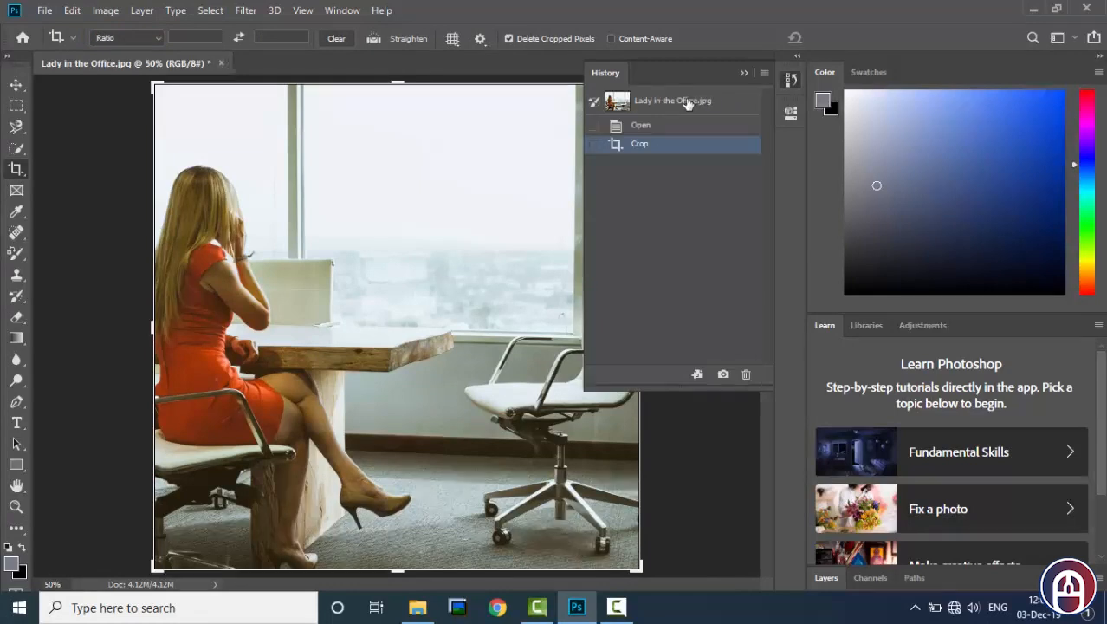
{"action": "left_click", "coordinate": [687, 103]}
{"action": "left_click", "coordinate": [789, 80]}
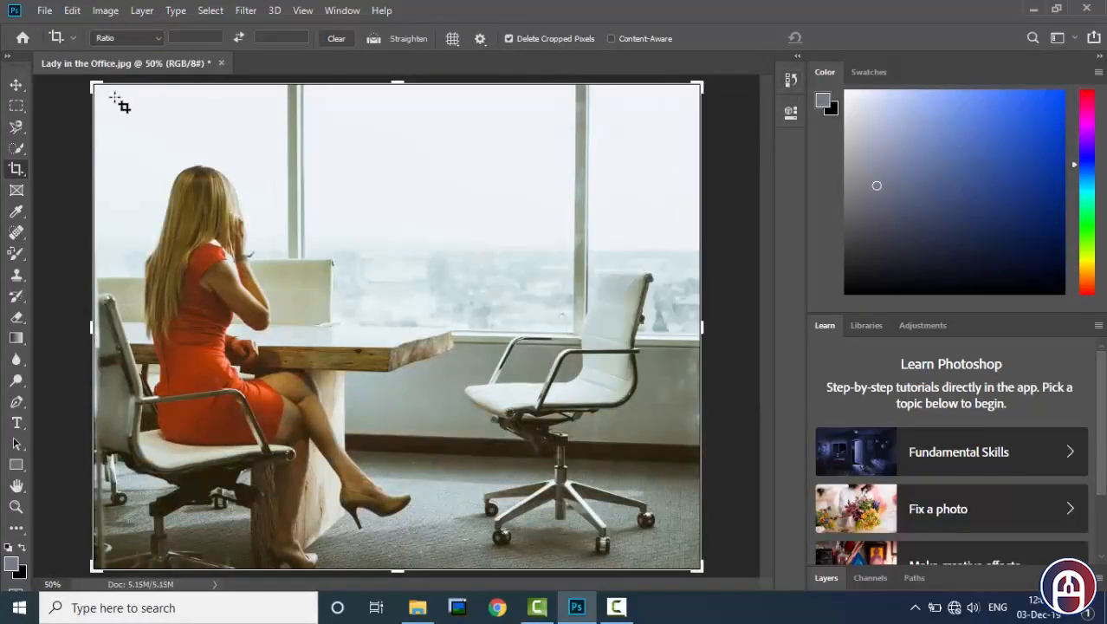
Step: Reset the Crop tool again and switch its crop mode to W x H x Resolution
{"action": "left_click", "coordinate": [16, 84]}
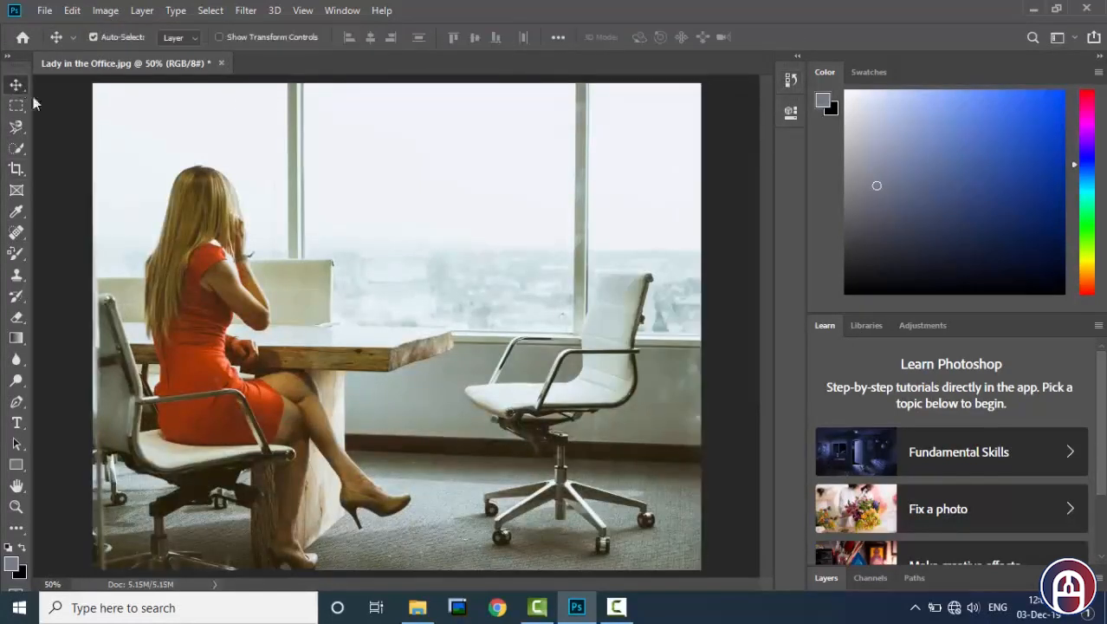
{"action": "left_click", "coordinate": [16, 170]}
{"action": "right_click", "coordinate": [57, 38]}
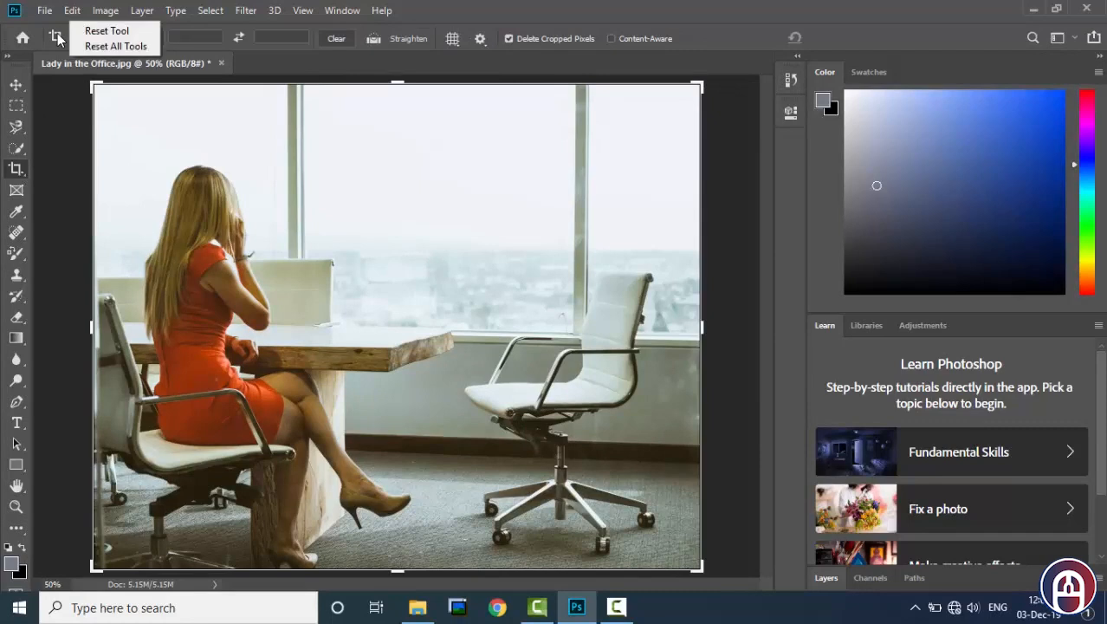
{"action": "left_click", "coordinate": [85, 26]}
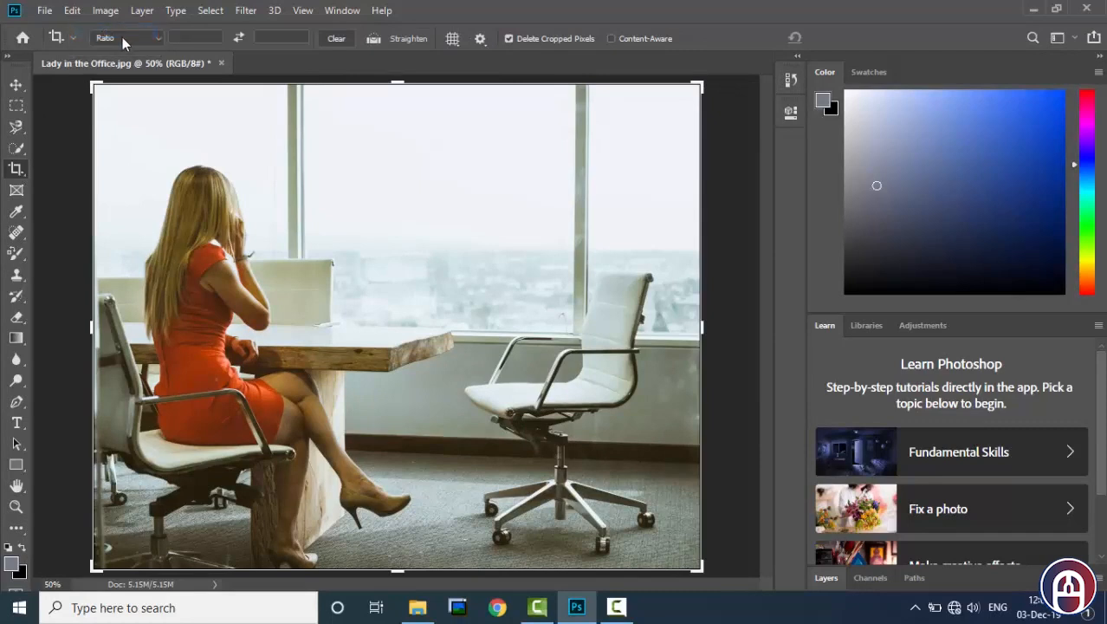
{"action": "left_click", "coordinate": [122, 37]}
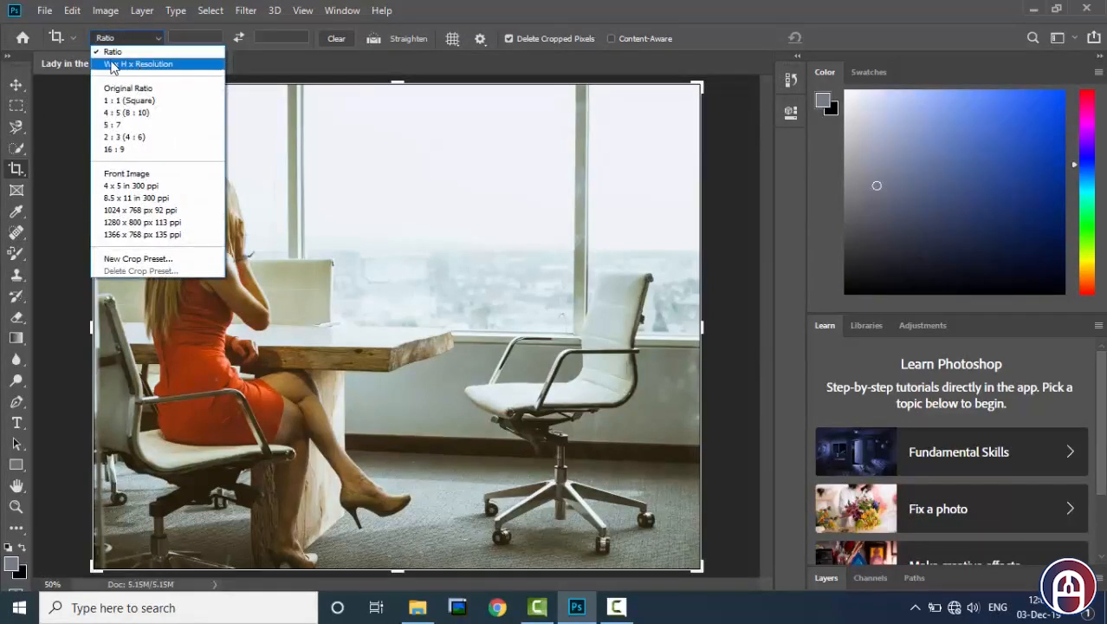
{"action": "left_click", "coordinate": [164, 70]}
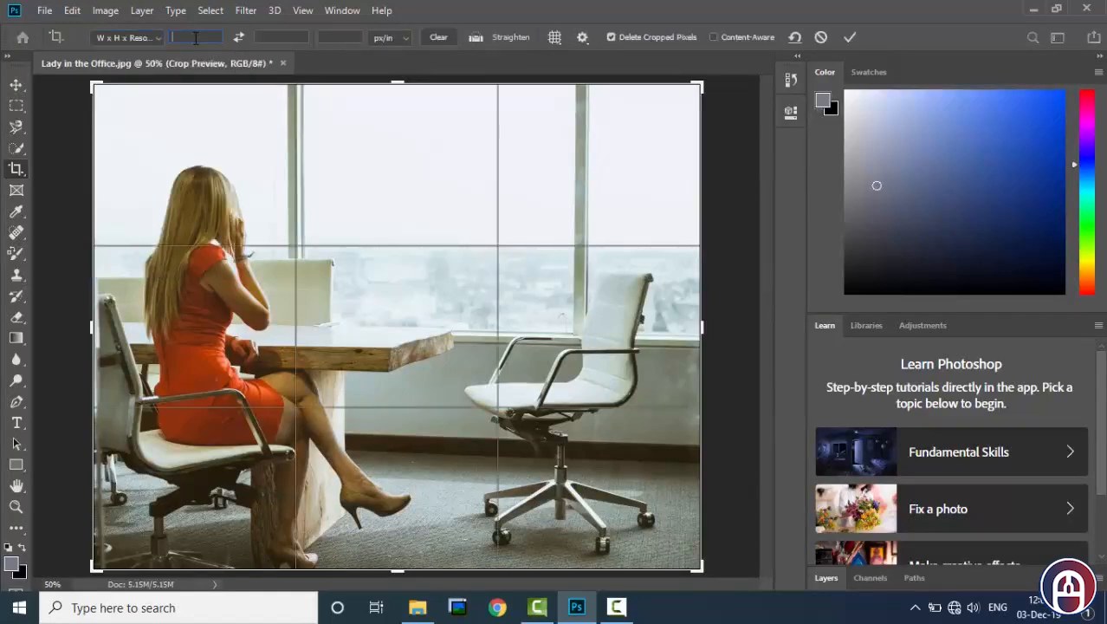
Step: Crop the photo to 16 in wide by 12 in high at a resolution of 300 px/in
{"action": "type", "text": "16"}
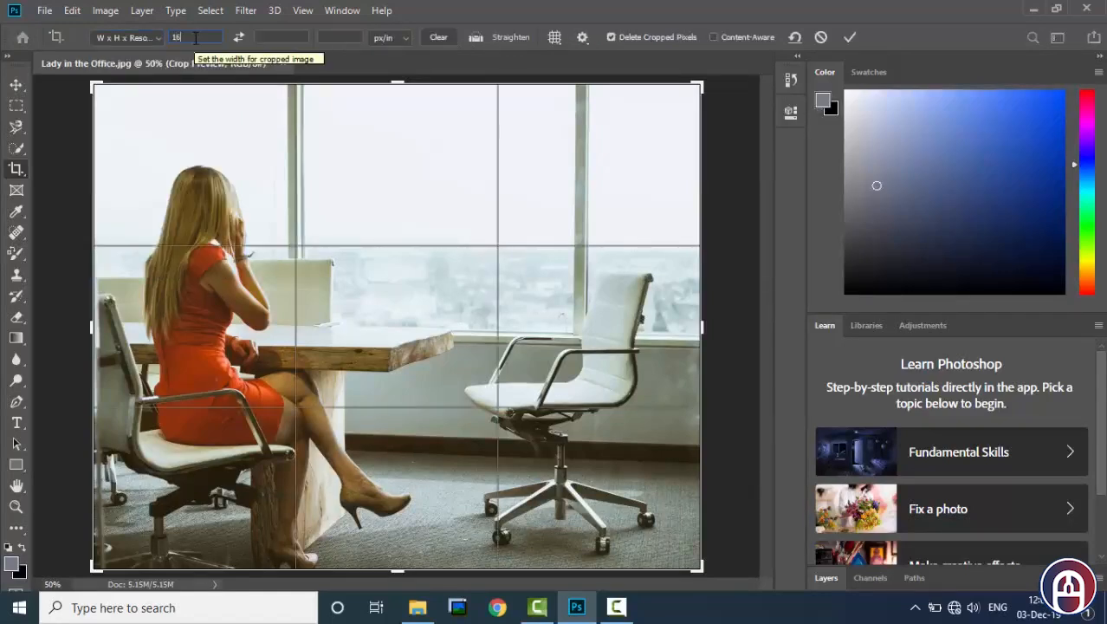
{"action": "left_click", "coordinate": [266, 36]}
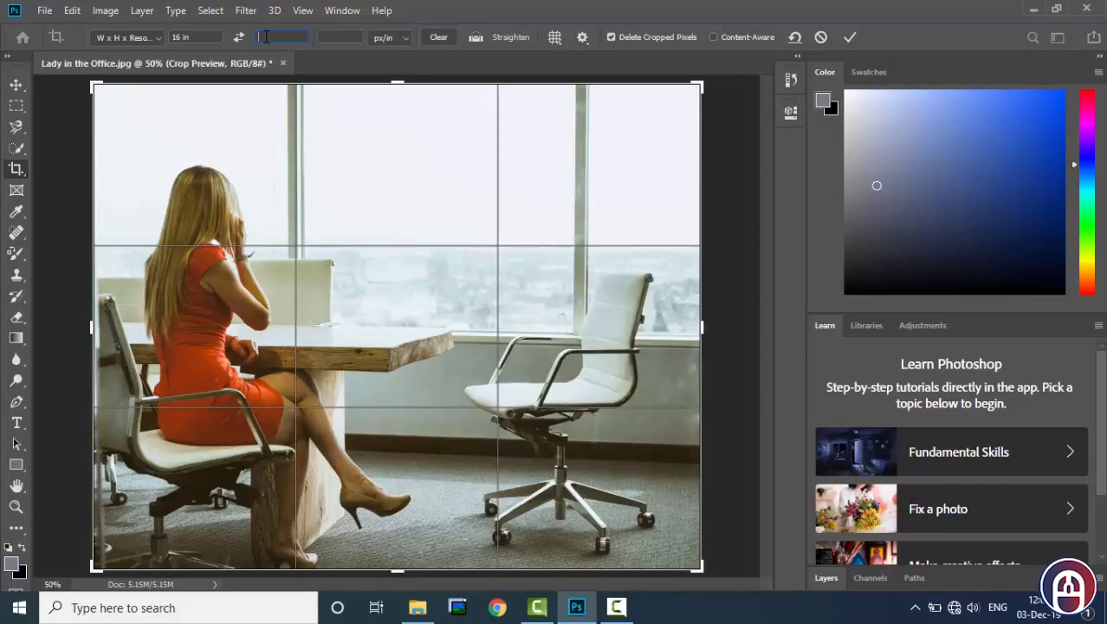
{"action": "type", "text": "12"}
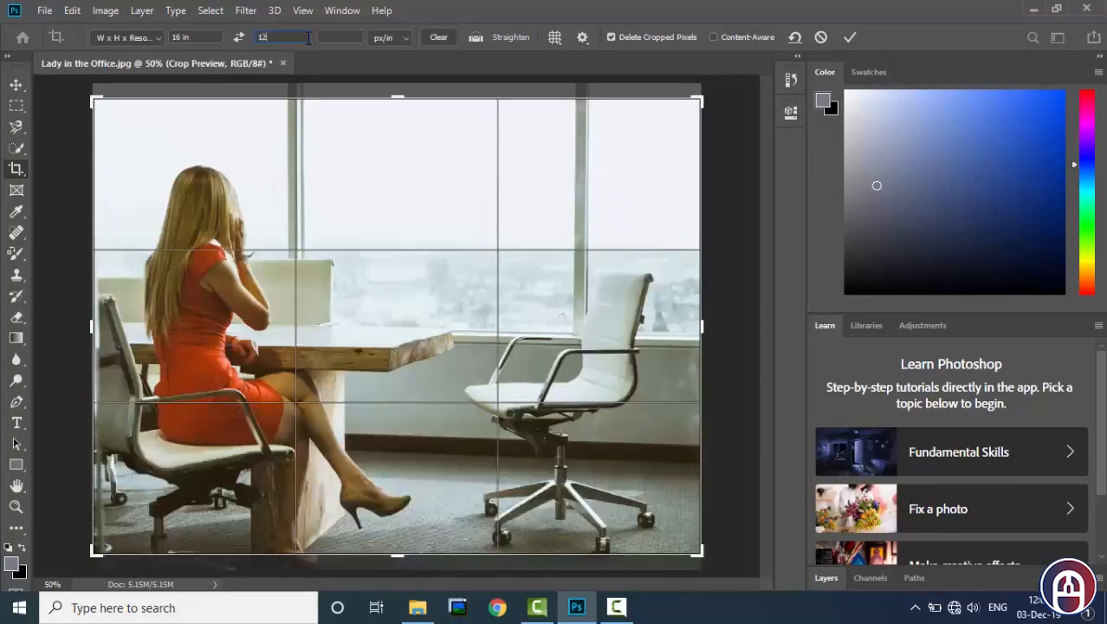
{"action": "key", "text": "Tab"}
{"action": "type", "text": "3"}
{"action": "left_click", "coordinate": [850, 36]}
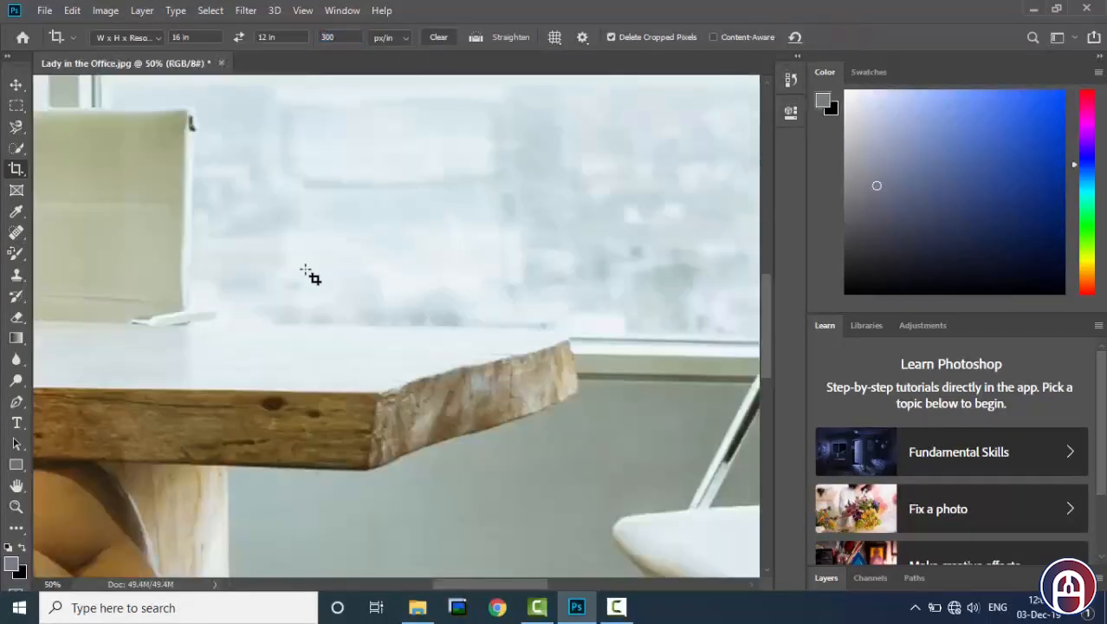
Step: Check the cropped photo's width, height and resolution in the Image Size settings
{"action": "key", "text": "ctrl+minus"}
{"action": "key", "text": "ctrl+minus"}
{"action": "key", "text": "ctrl+minus"}
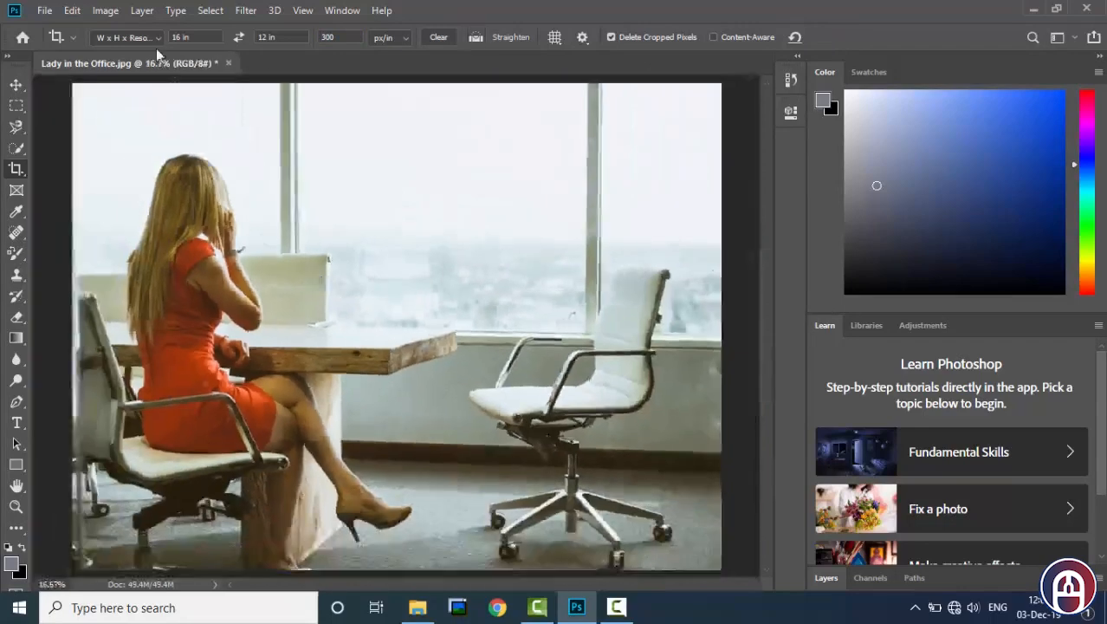
{"action": "left_click", "coordinate": [105, 11]}
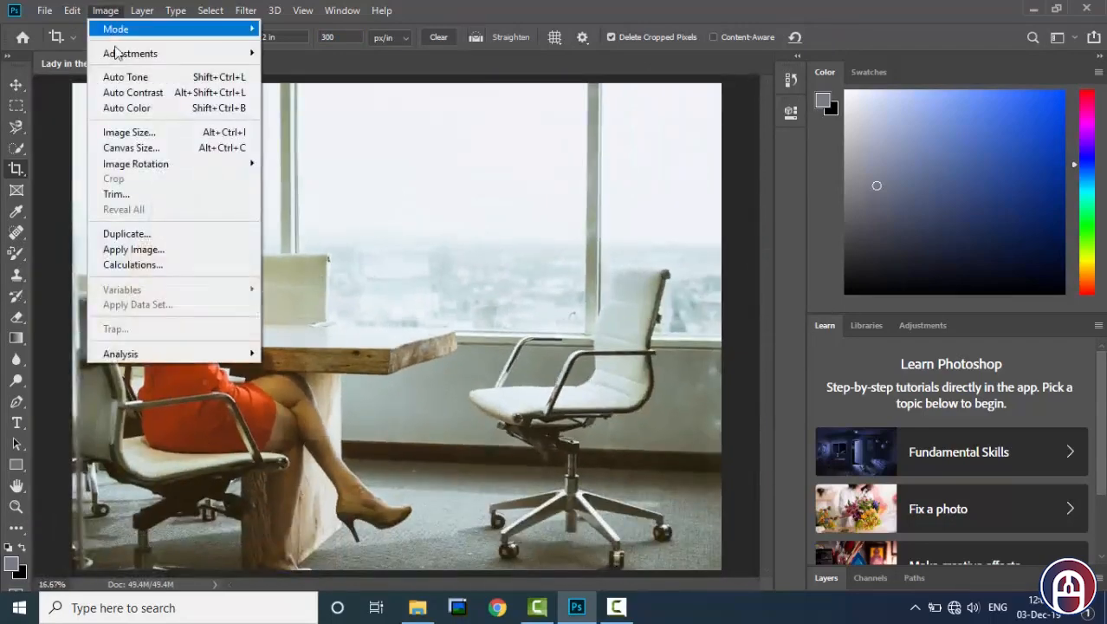
{"action": "left_click", "coordinate": [138, 131]}
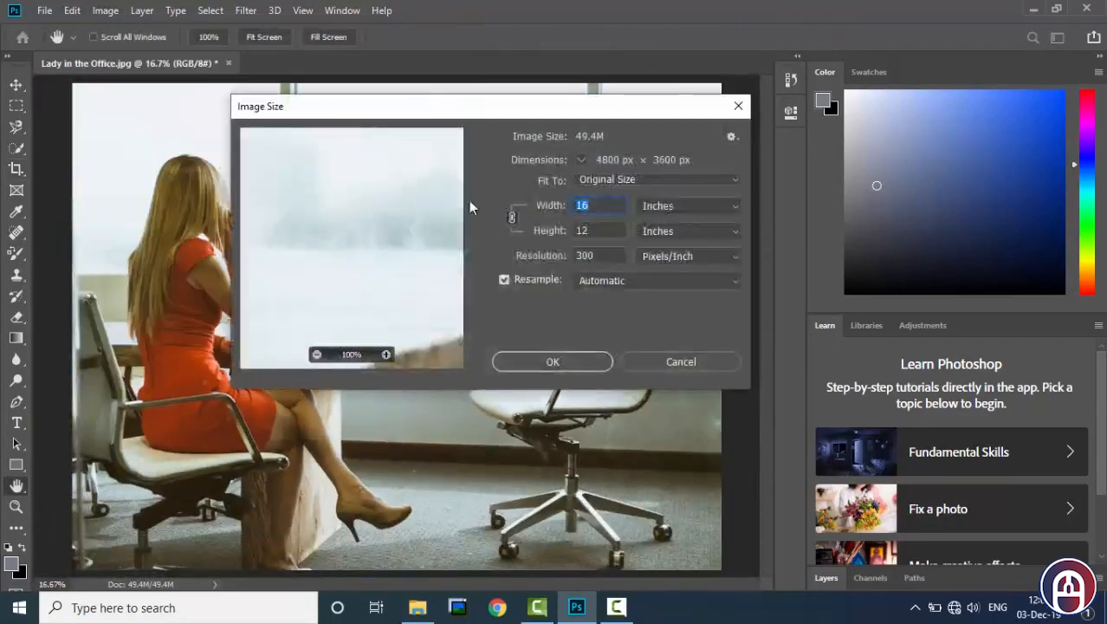
{"action": "left_click", "coordinate": [593, 205]}
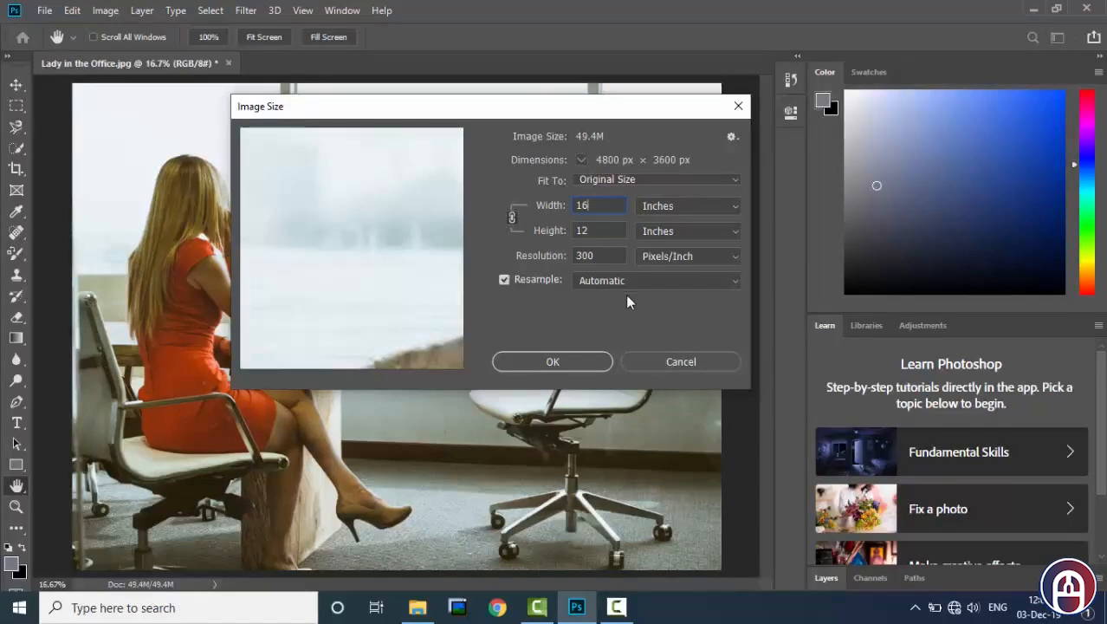
Step: Save the current crop dimensions and resolution as a new crop preset named "16 x 12 in 300 ppi"
{"action": "left_click", "coordinate": [149, 41]}
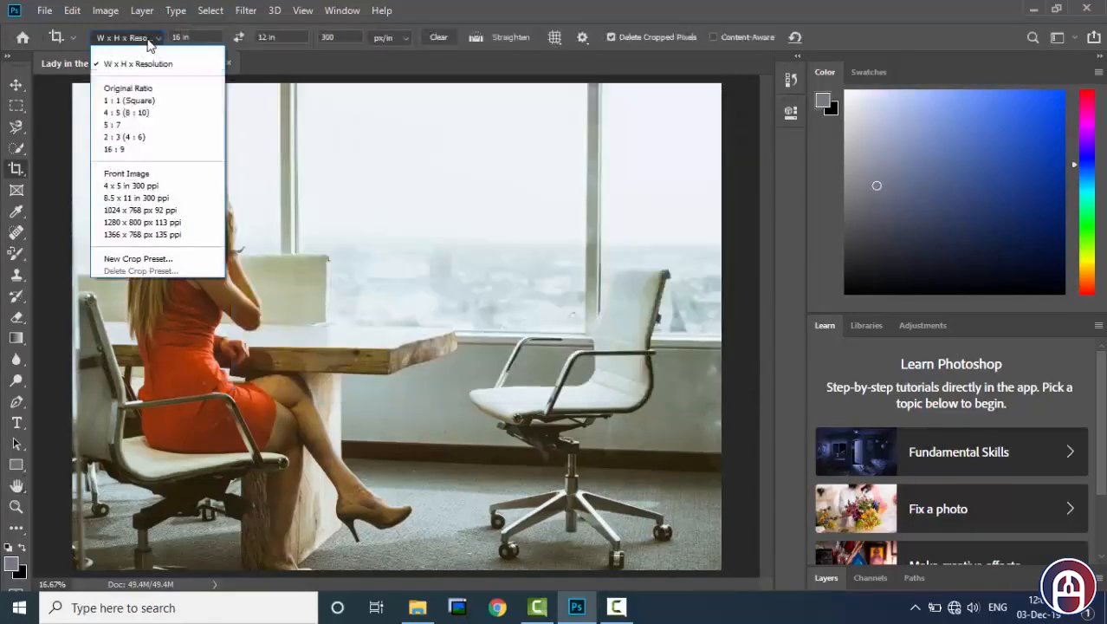
{"action": "left_click", "coordinate": [148, 40]}
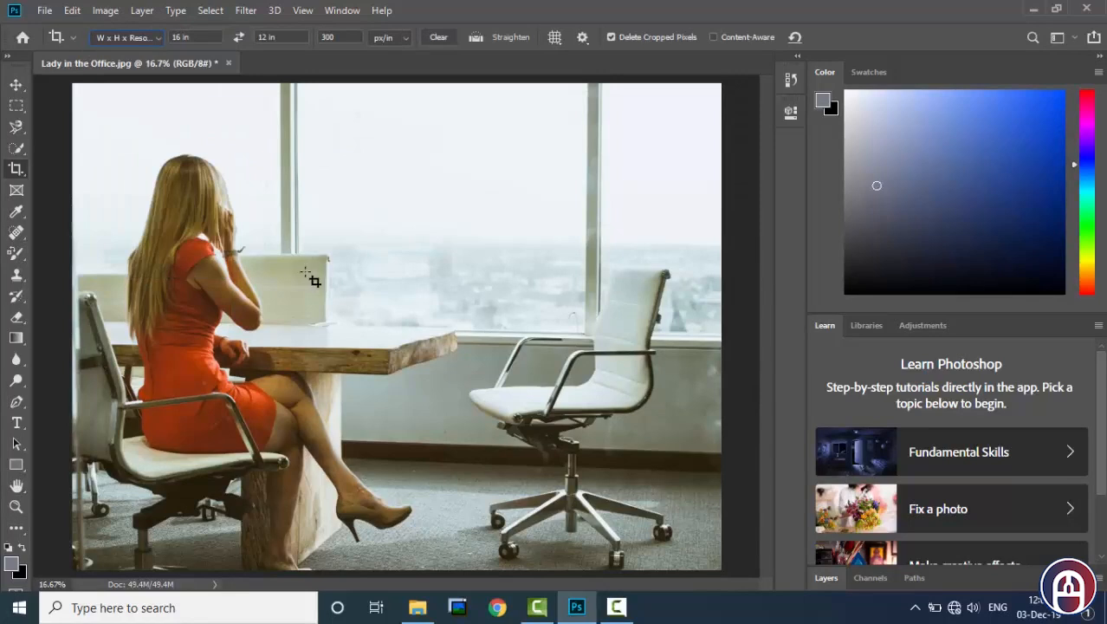
{"action": "left_click", "coordinate": [139, 39]}
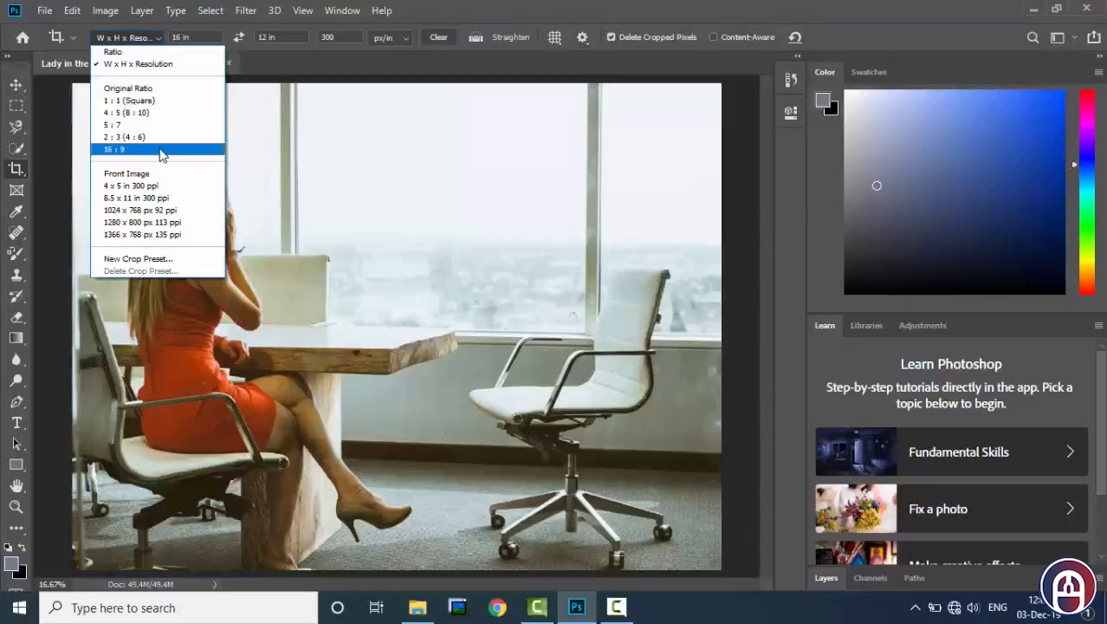
{"action": "left_click", "coordinate": [138, 258]}
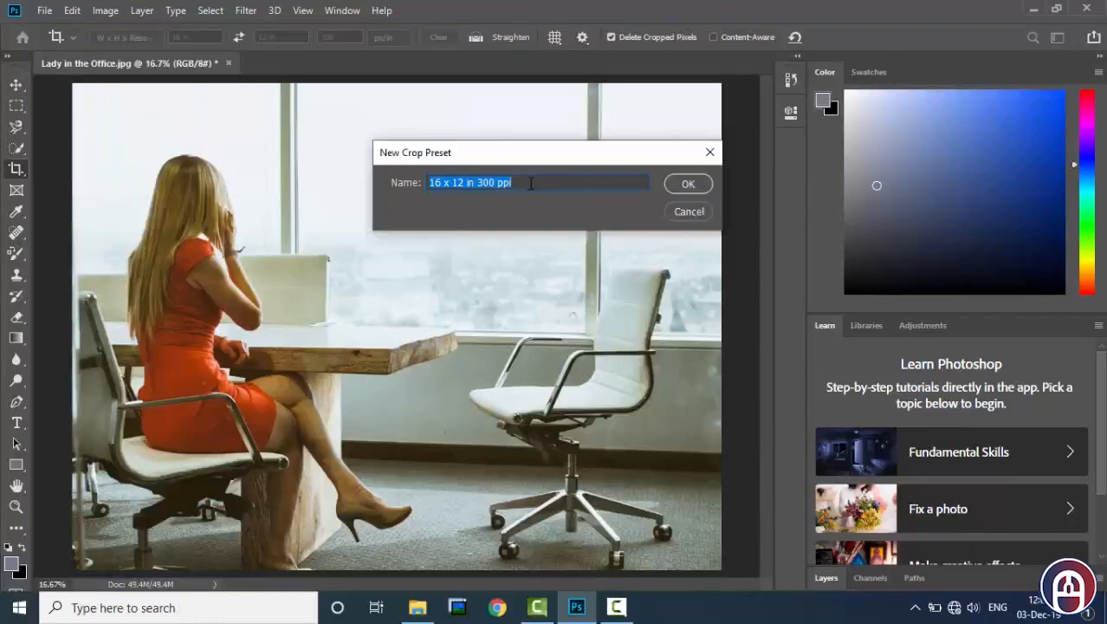
{"action": "left_click", "coordinate": [531, 182]}
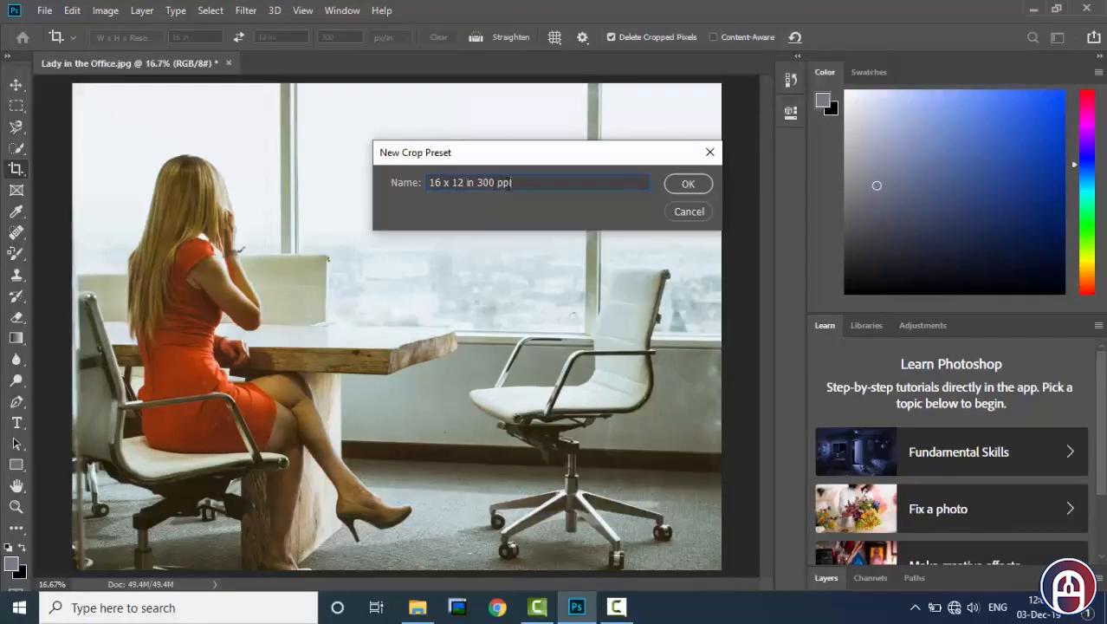
{"action": "left_click", "coordinate": [688, 184]}
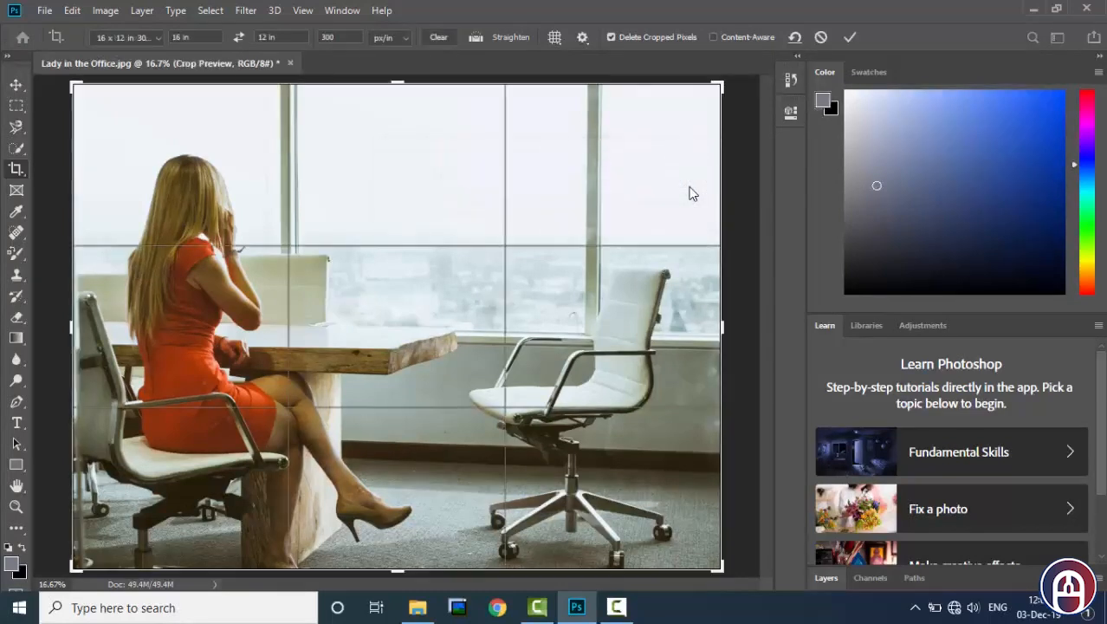
Step: Set the crop mode to Original Ratio and crop the photo to a portrait area around the empty office chair
{"action": "left_click", "coordinate": [143, 39]}
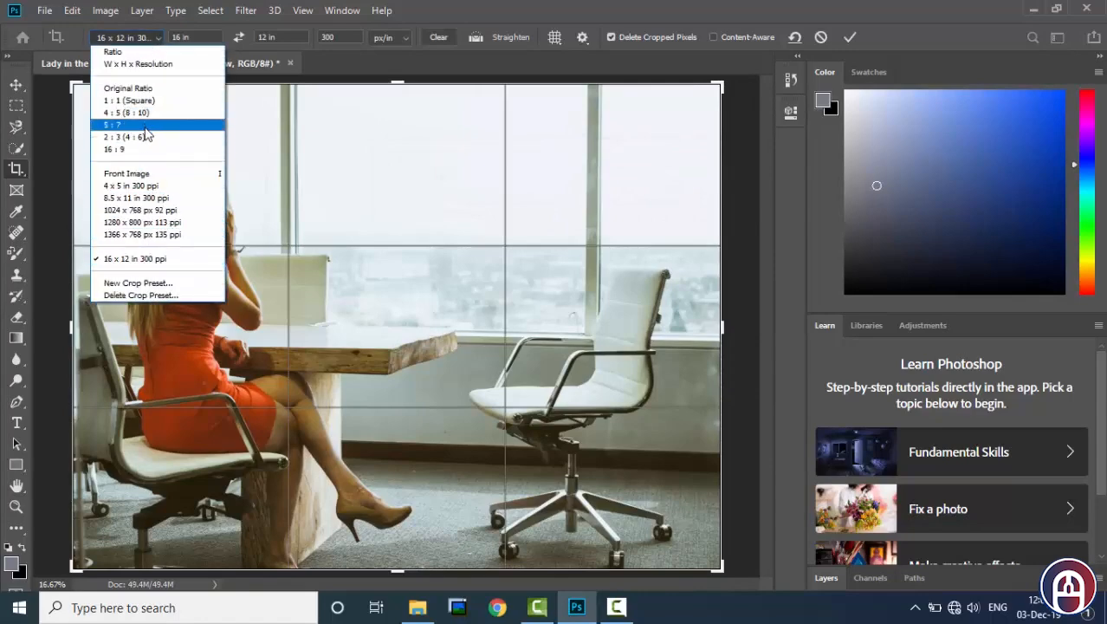
{"action": "left_click", "coordinate": [146, 88]}
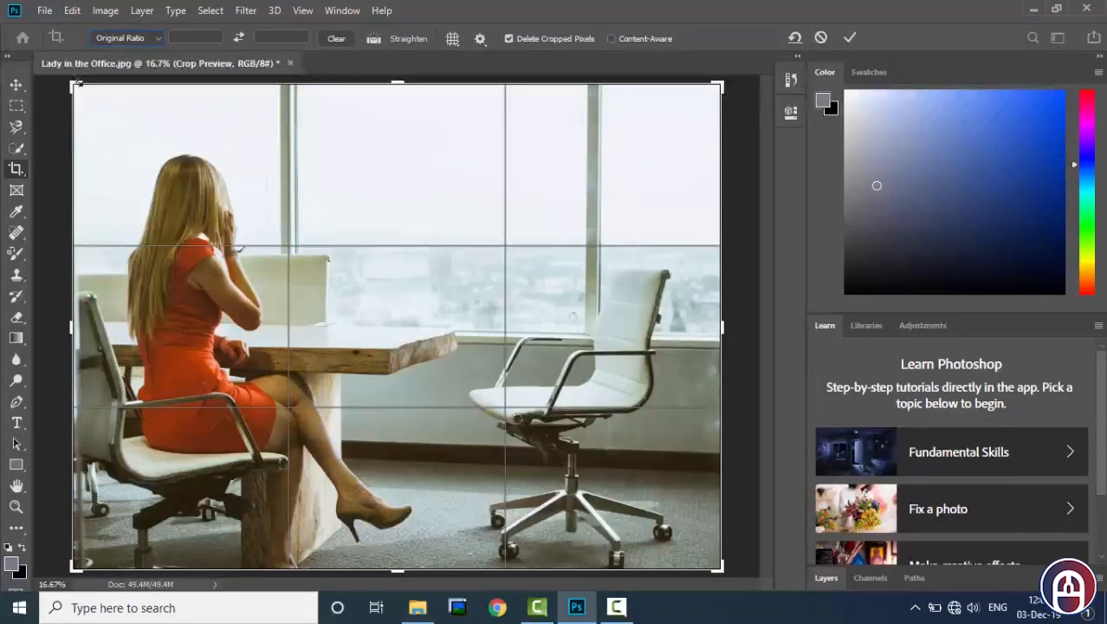
{"action": "left_click_drag", "start_coordinate": [74, 85], "coordinate": [272, 180]}
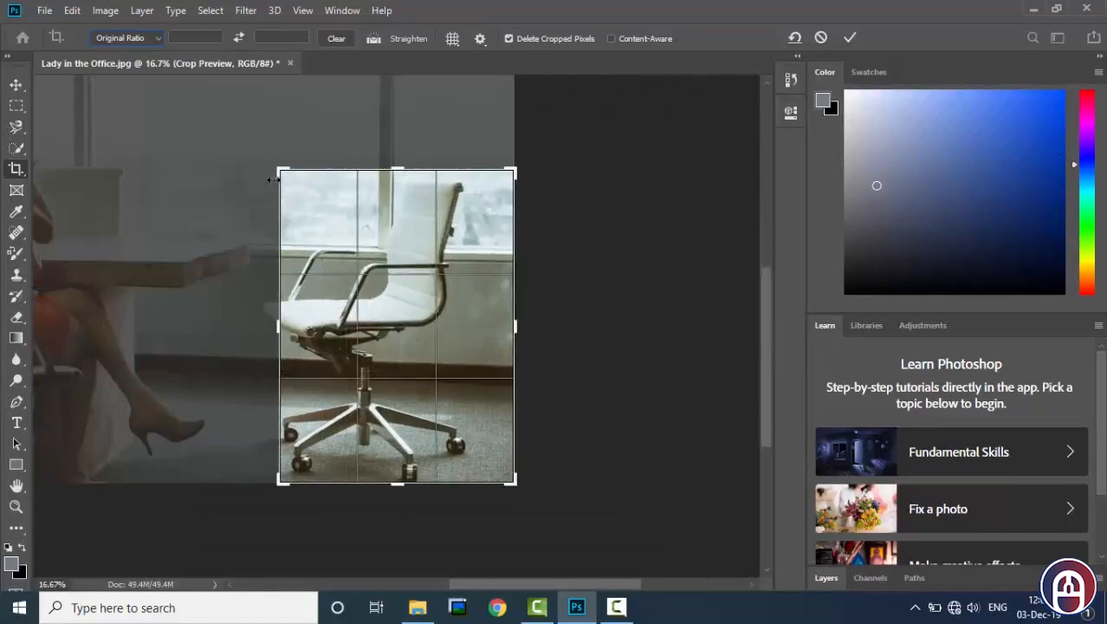
{"action": "left_click", "coordinate": [849, 37]}
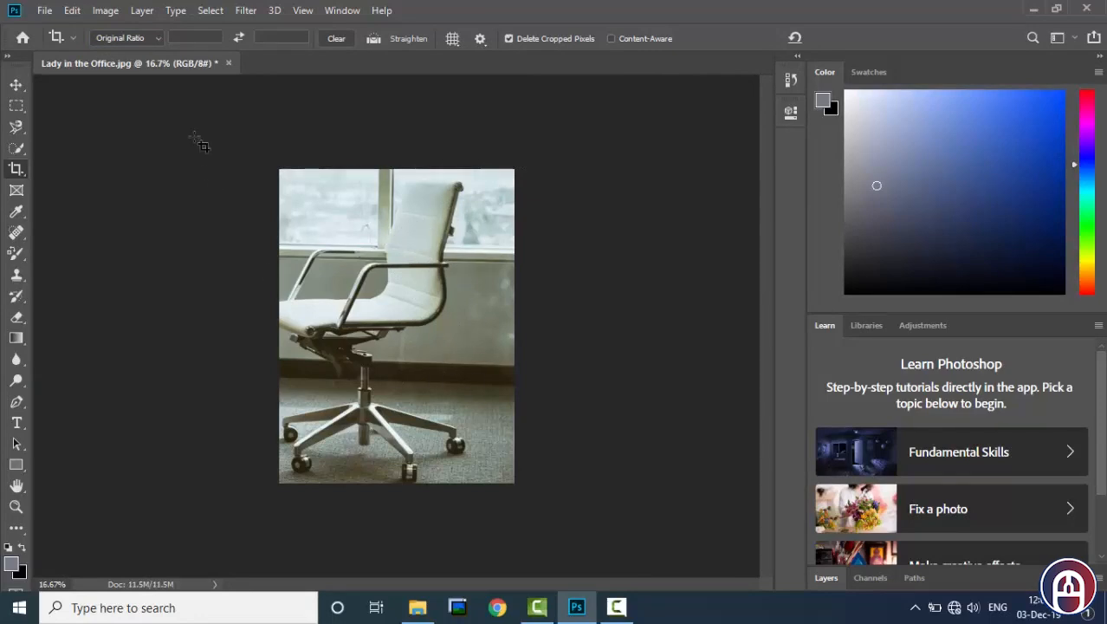
Step: Crop the chair image with the saved "16 x 12 in 300 ppi" preset and switch to the Move tool
{"action": "left_click", "coordinate": [144, 39]}
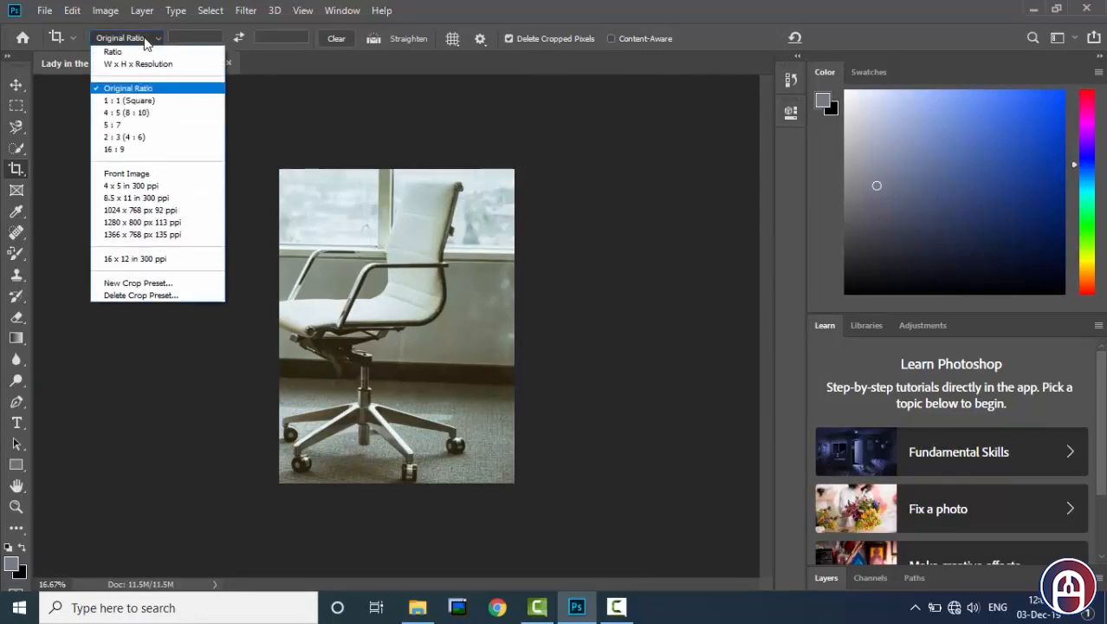
{"action": "left_click", "coordinate": [149, 64]}
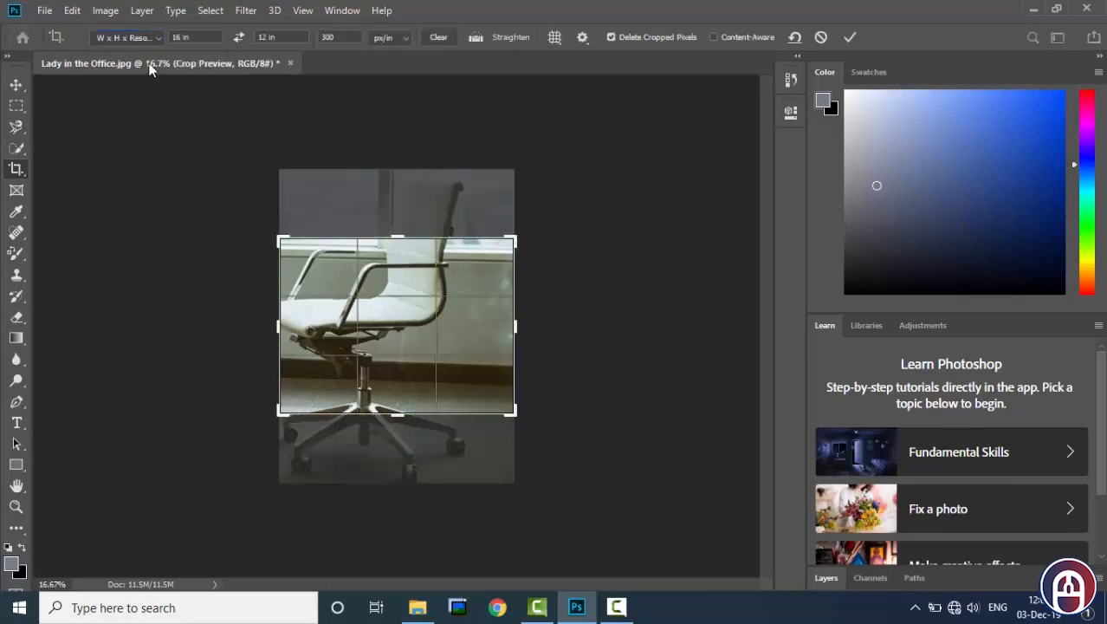
{"action": "left_click", "coordinate": [147, 38]}
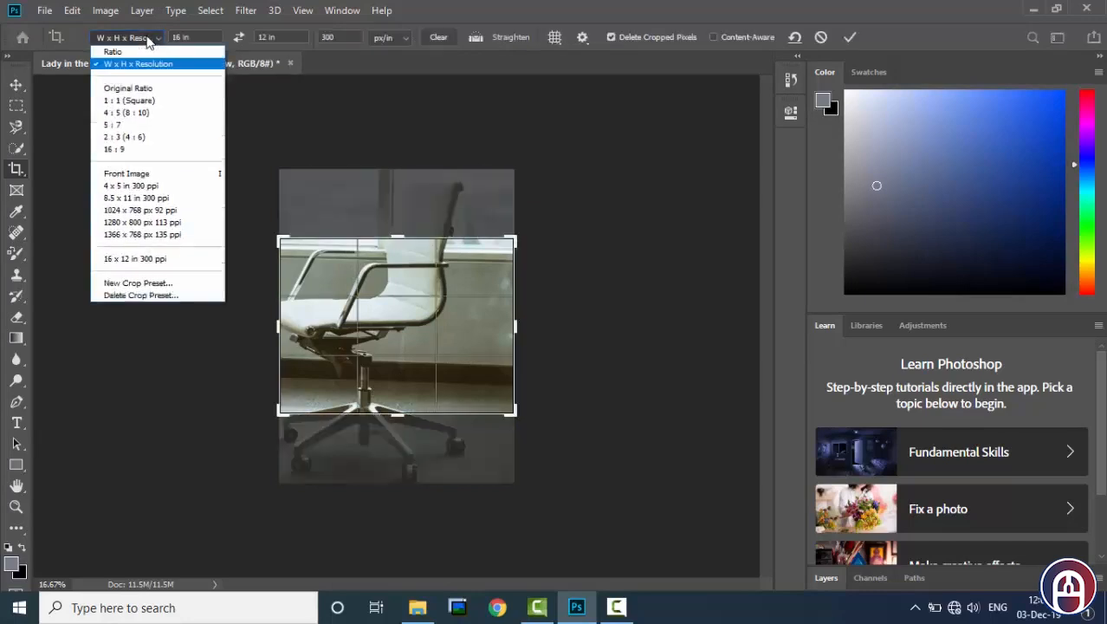
{"action": "left_click", "coordinate": [181, 259]}
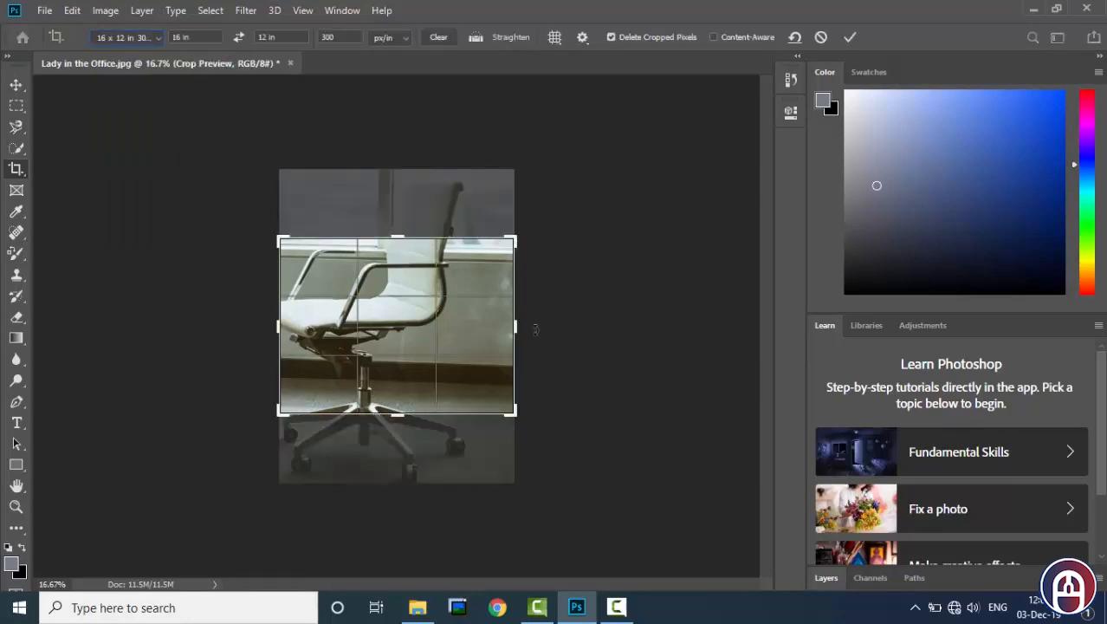
{"action": "left_click", "coordinate": [849, 38]}
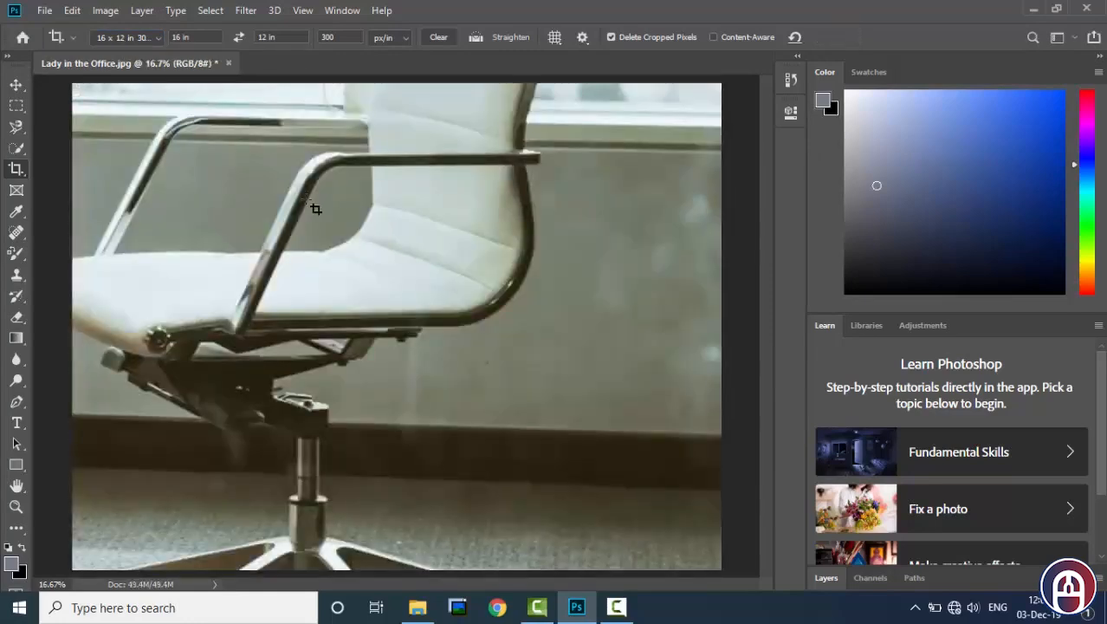
{"action": "key", "text": "ctrl+minus"}
{"action": "key", "text": "ctrl+minus"}
{"action": "key", "text": "ctrl+minus"}
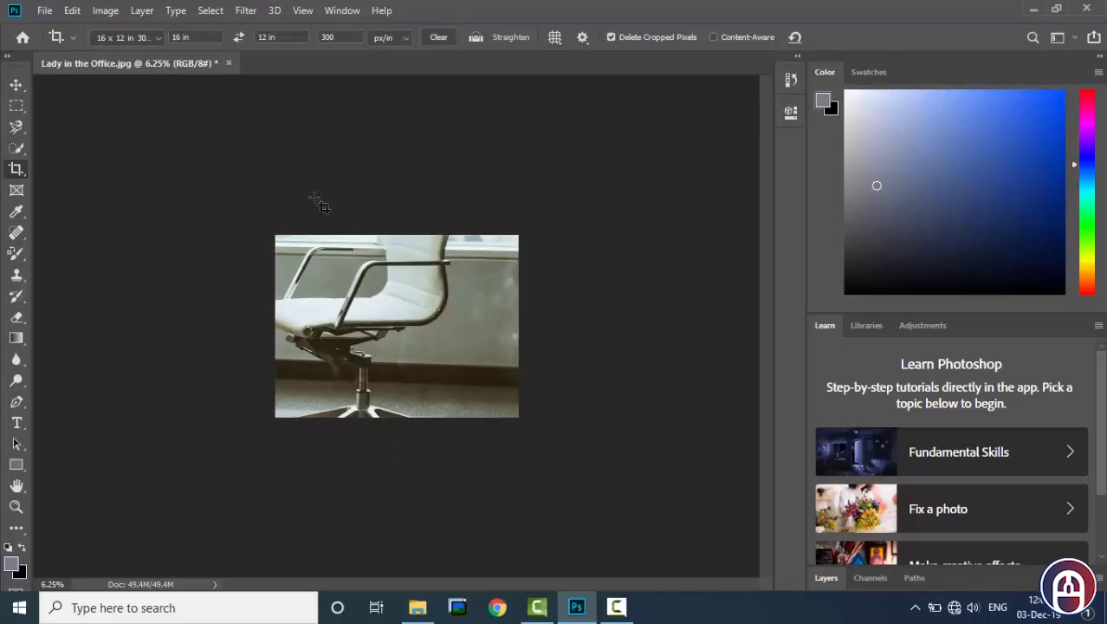
{"action": "left_click", "coordinate": [21, 86]}
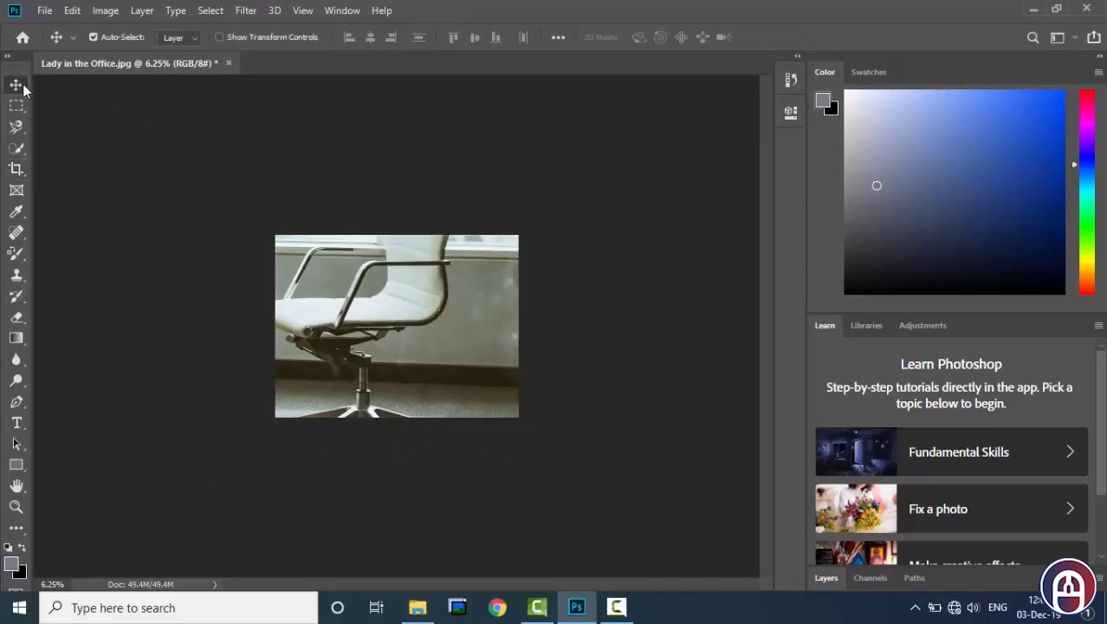